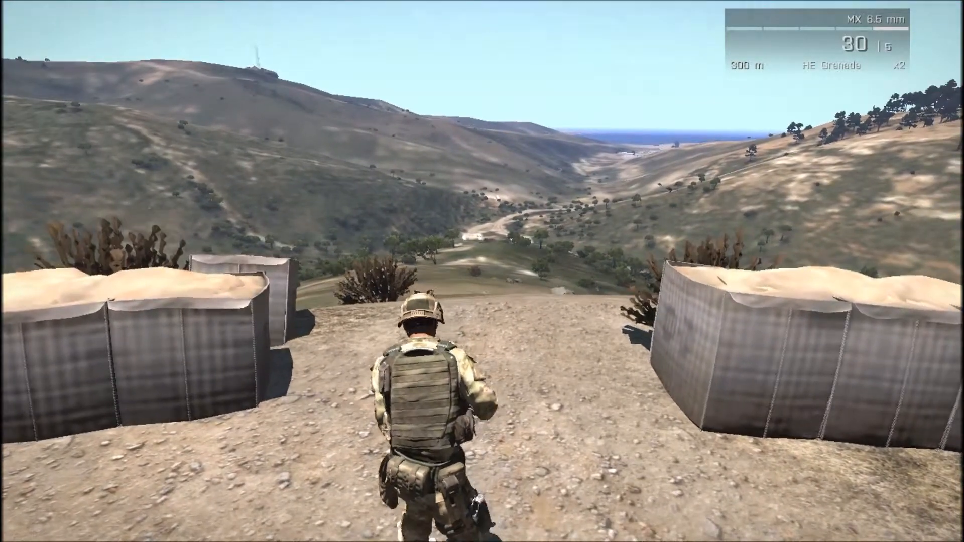
Move the soldier forward briefly in the in-game preview before pausing it.
key(w)
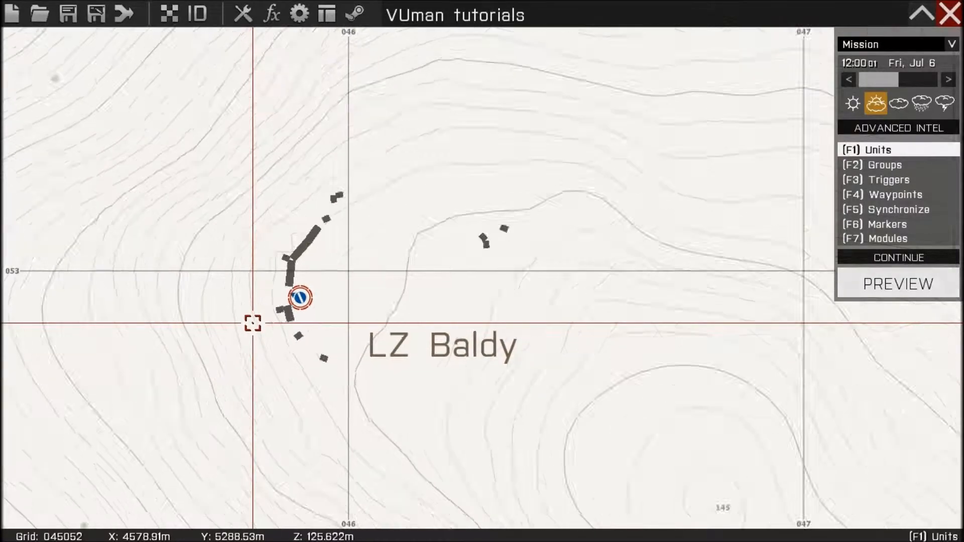
scroll(252, 366, down, 2)
right_drag(252, 366, 353, 304)
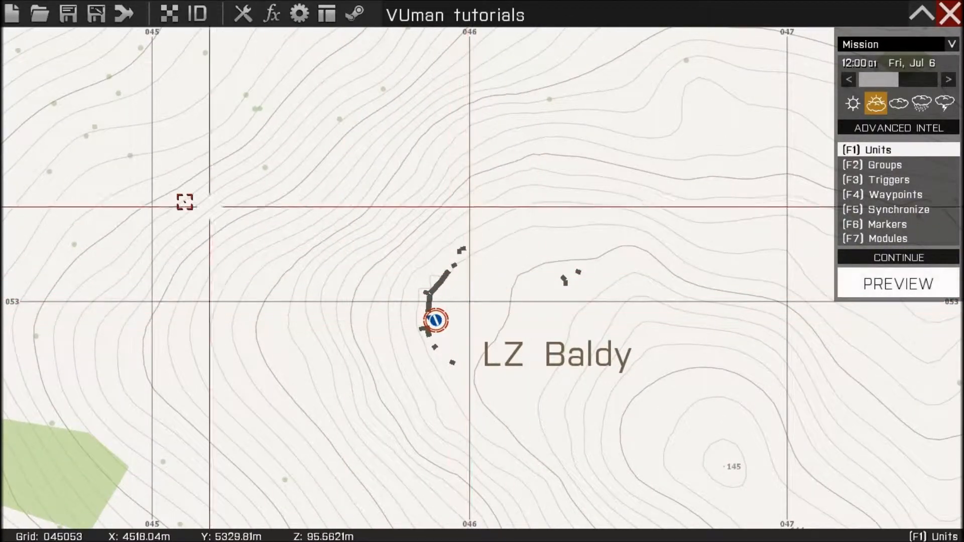
scroll(185, 200, down, 2)
scroll(285, 285, down, 2)
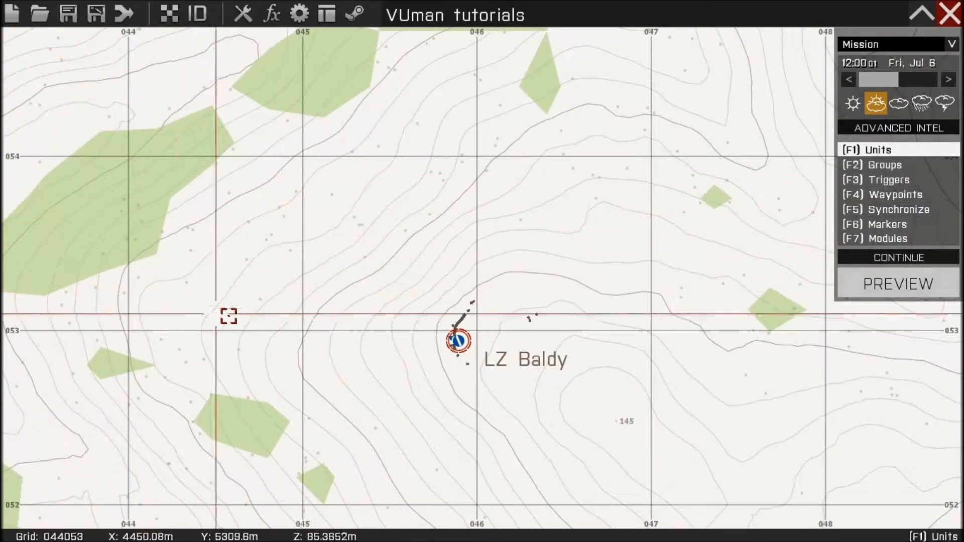
right_drag(358, 368, 215, 324)
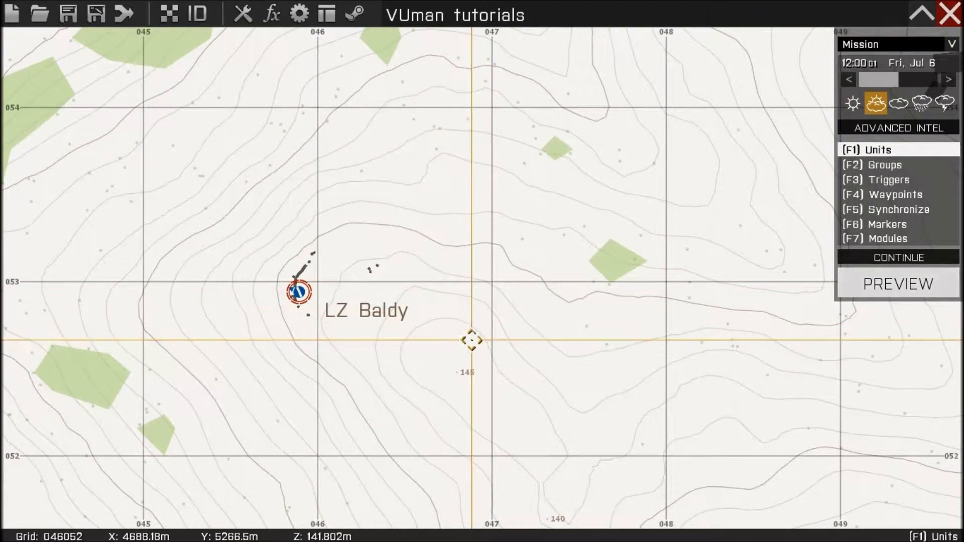
right_drag(472, 340, 399, 285)
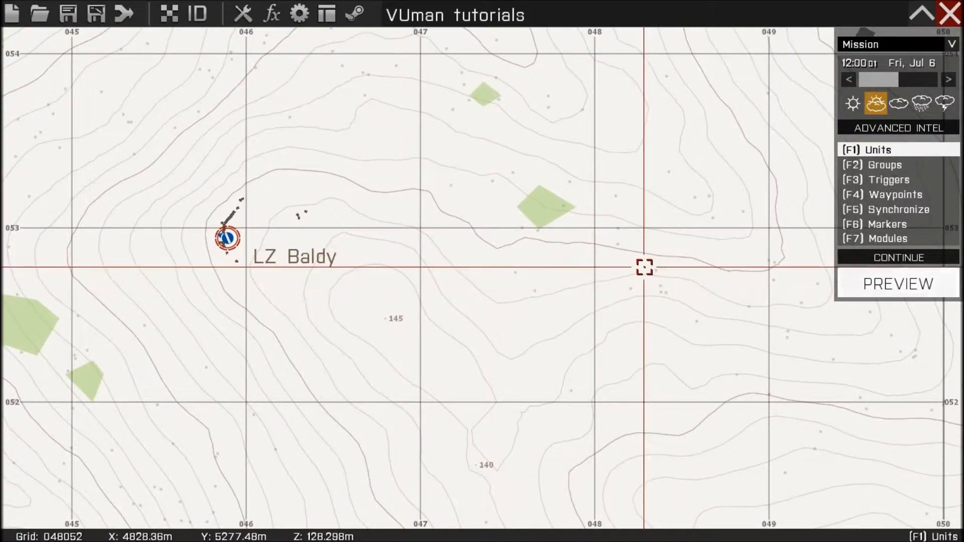
right_drag(605, 278, 619, 280)
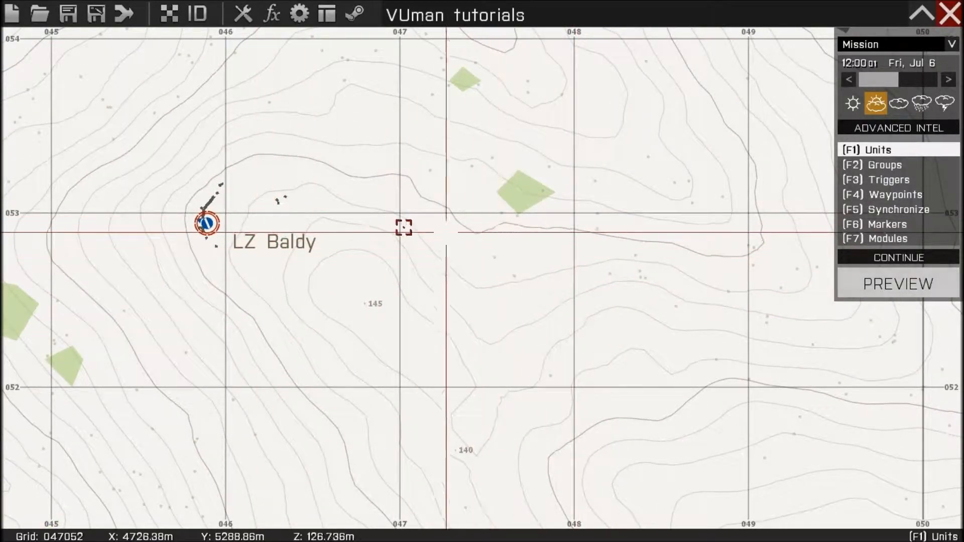
right_drag(493, 234, 459, 219)
scroll(323, 216, up, 5)
scroll(256, 212, up, 3)
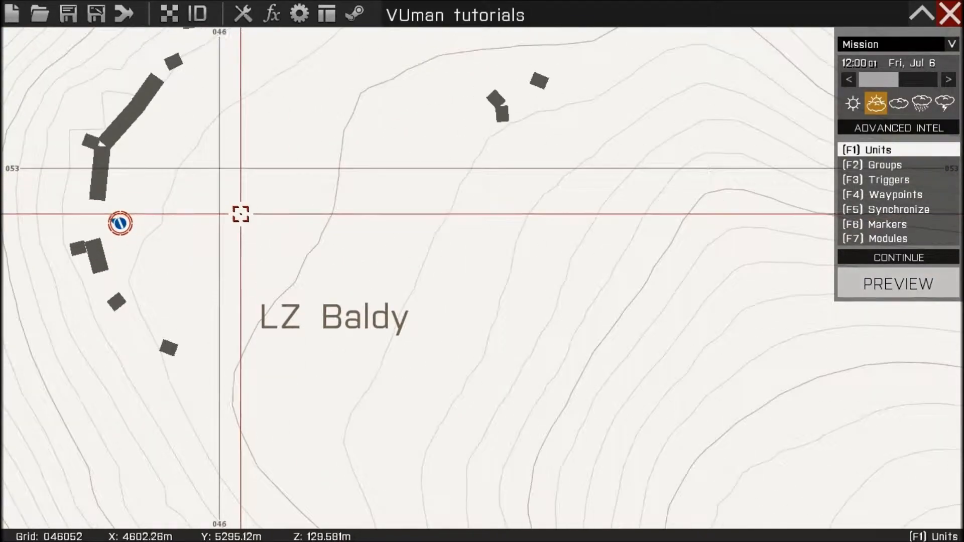
Add a Grenadier ranked Private beside the player unit at LZ Baldy.
double_click(130, 194)
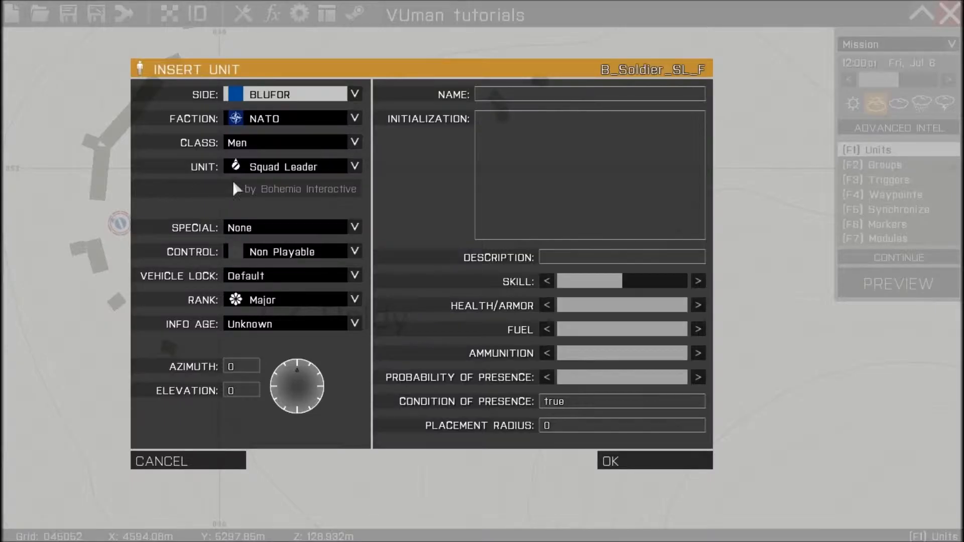
click(310, 166)
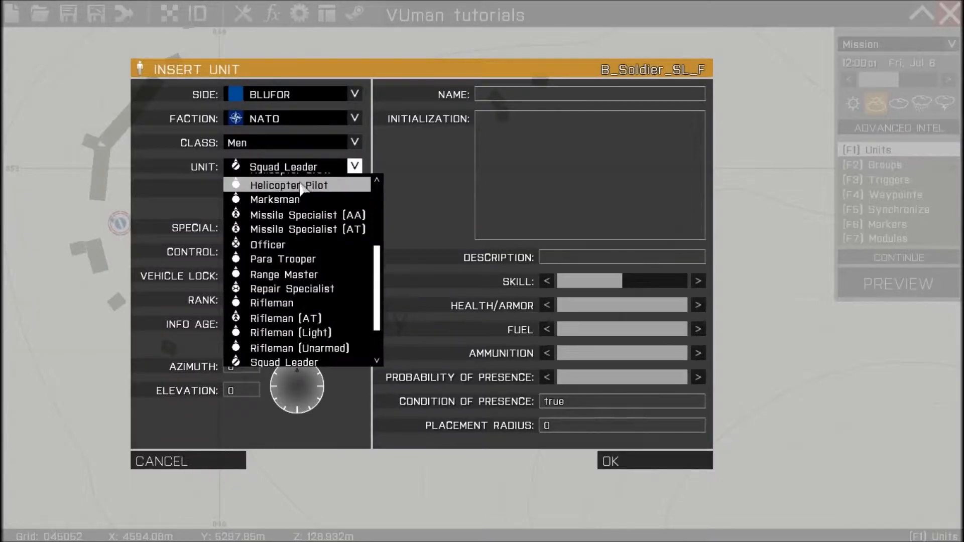
scroll(301, 186, up, 3)
scroll(302, 195, up, 3)
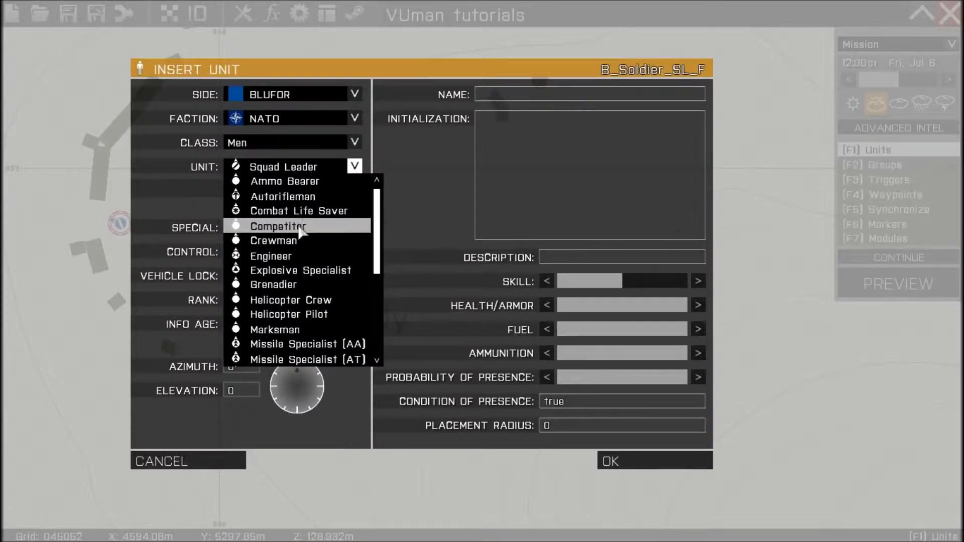
click(302, 284)
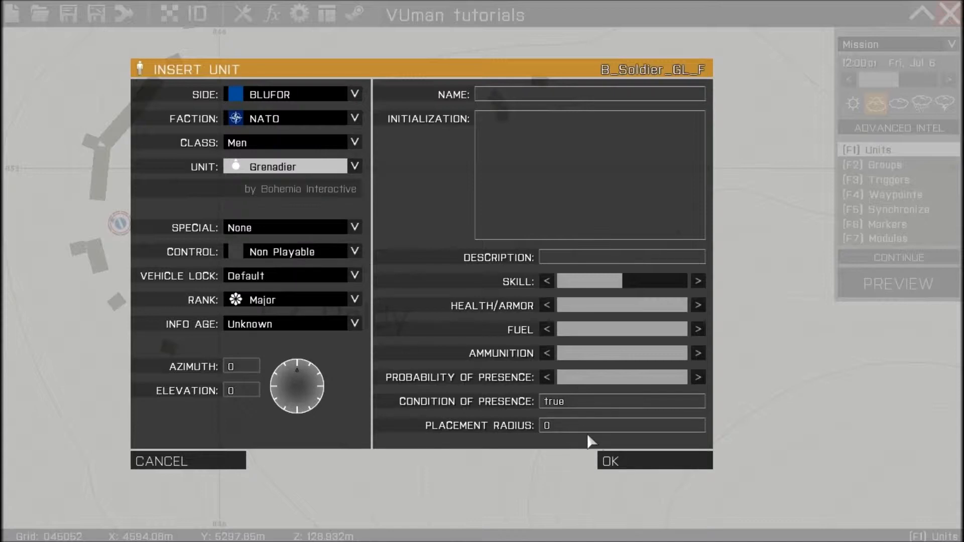
click(283, 300)
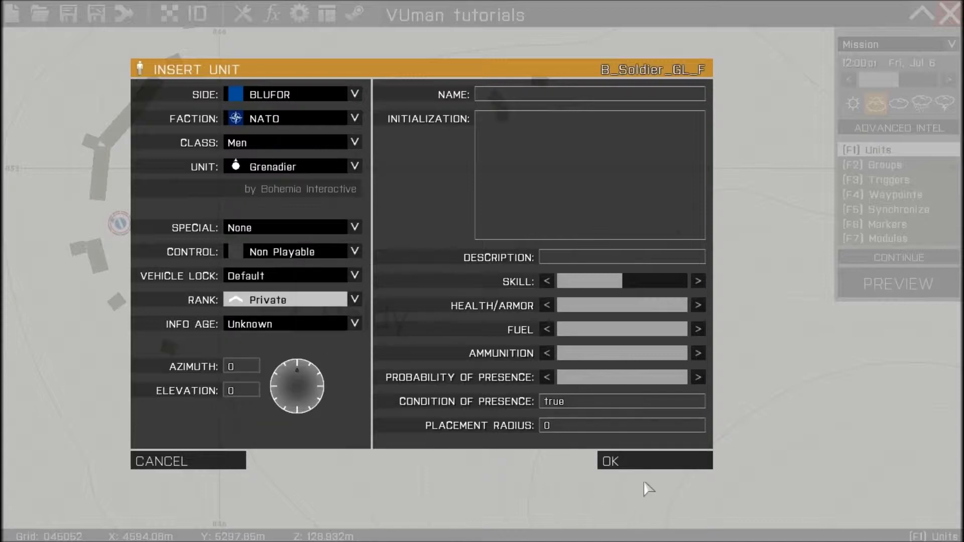
click(611, 460)
Add an Autorifleman beside the player and recentre the map on the wider LZ Baldy area.
double_click(181, 256)
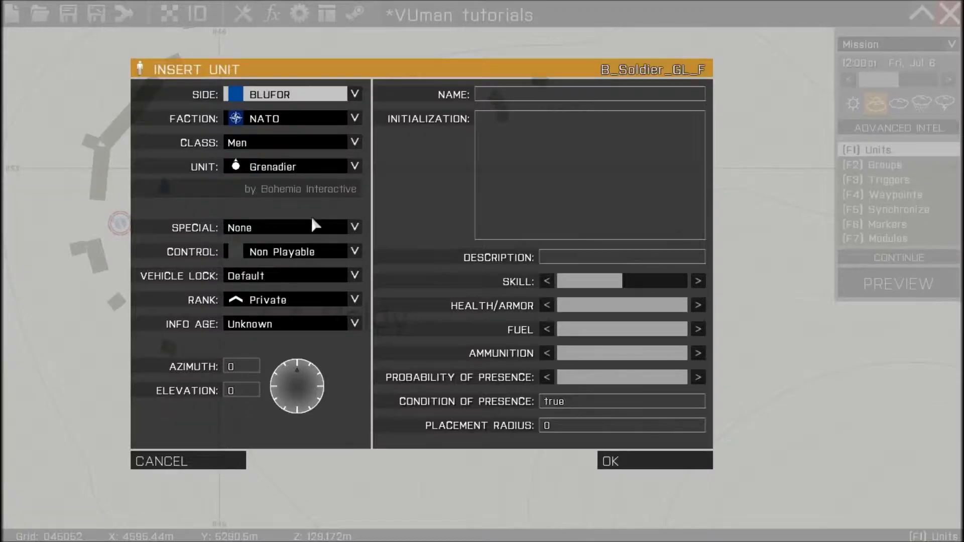
click(317, 166)
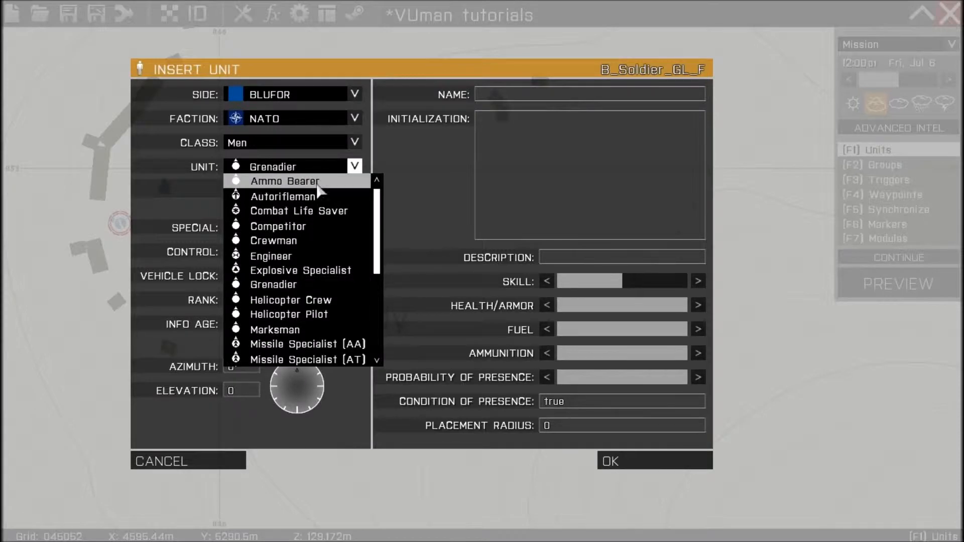
click(318, 197)
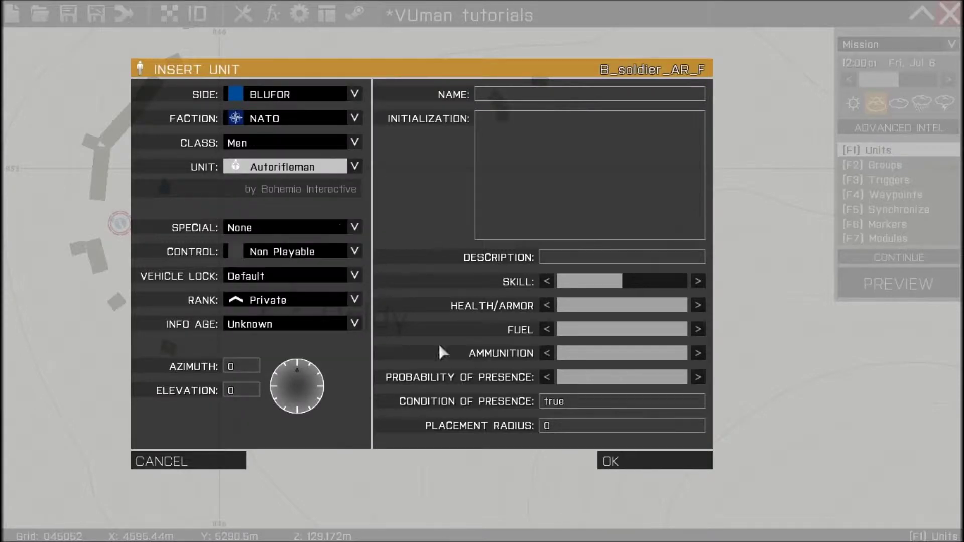
click(628, 463)
right_drag(225, 270, 352, 269)
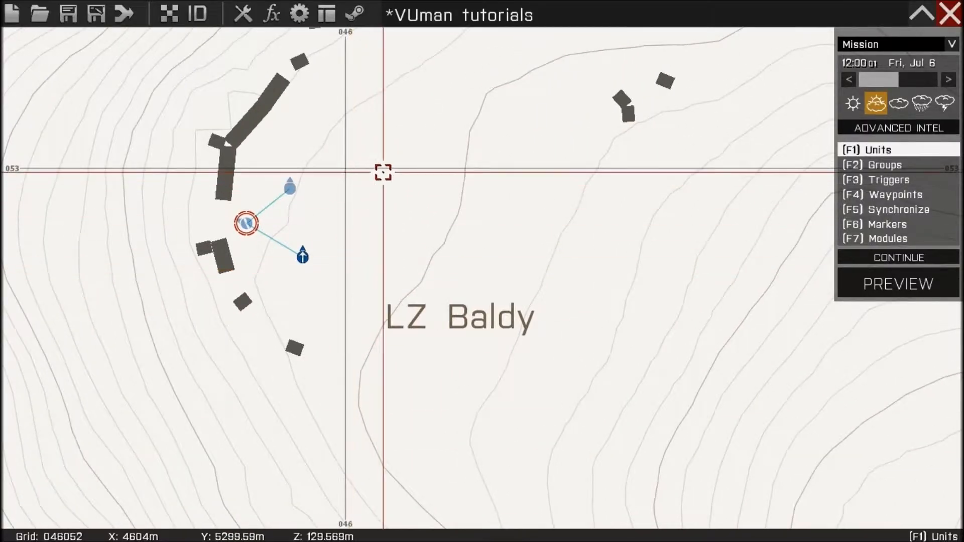
scroll(383, 177, down, 5)
scroll(339, 192, down, 5)
scroll(332, 200, down, 3)
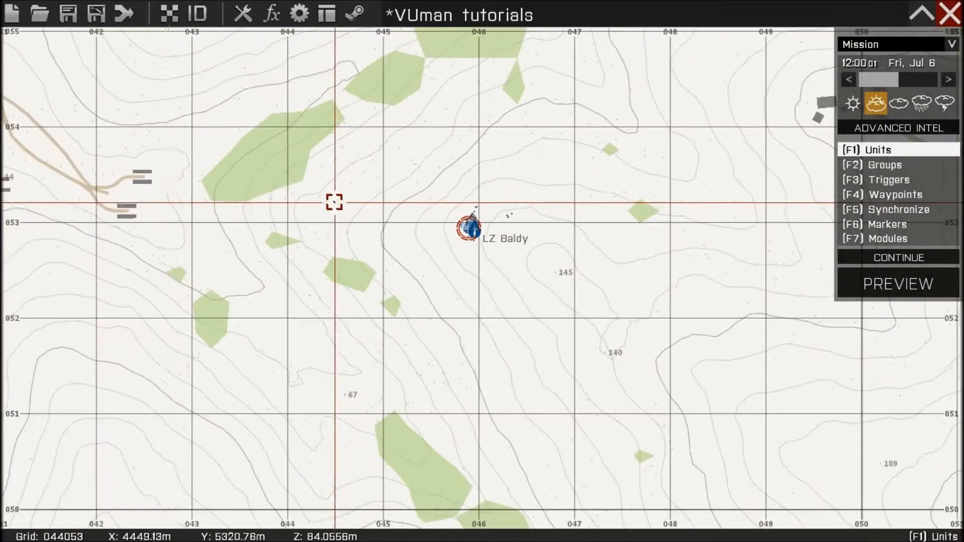
right_drag(626, 203, 546, 227)
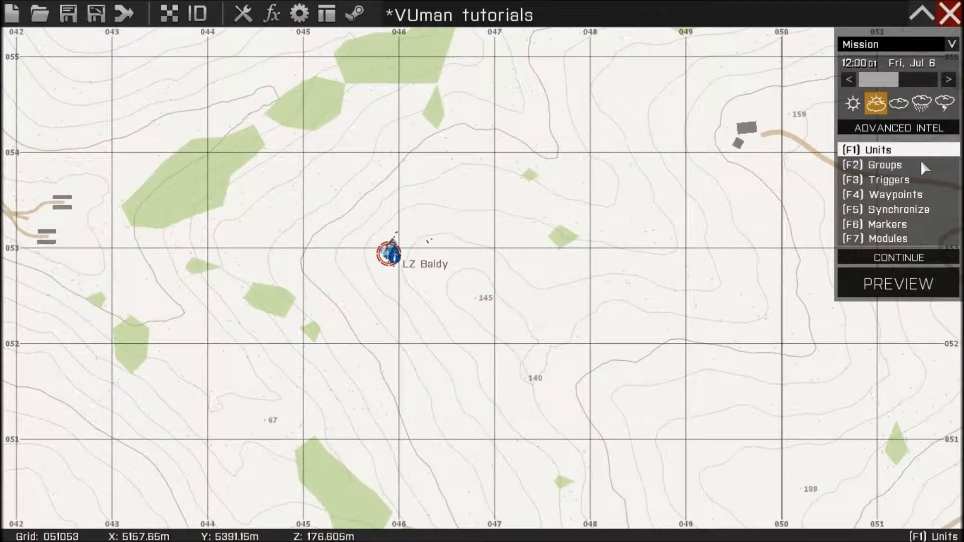
Place a NATO fire team in the woods west of LZ Baldy, then delete it.
click(890, 165)
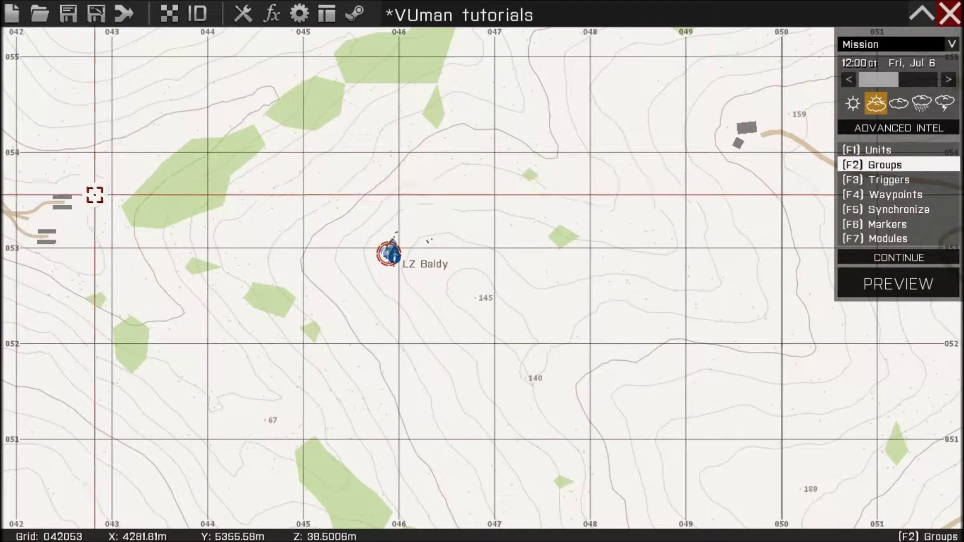
double_click(168, 196)
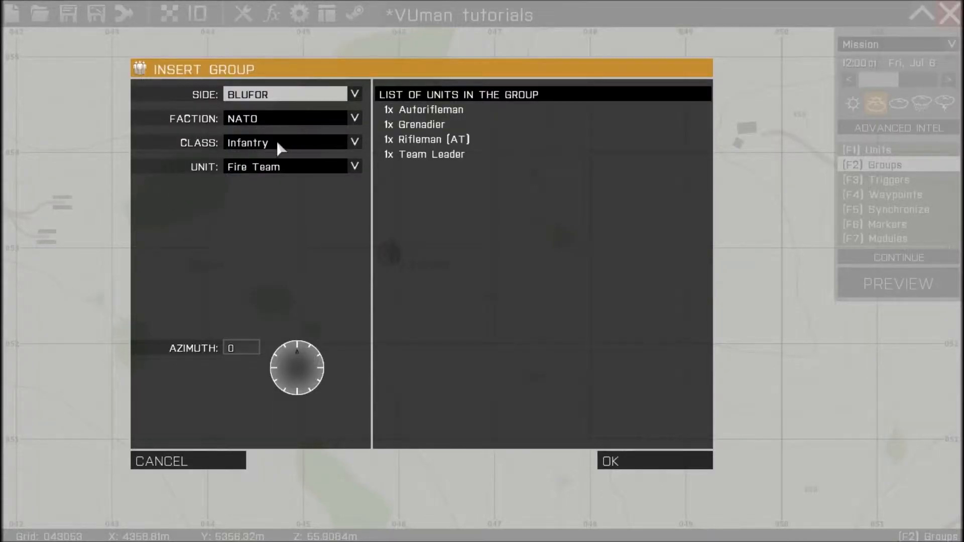
click(641, 467)
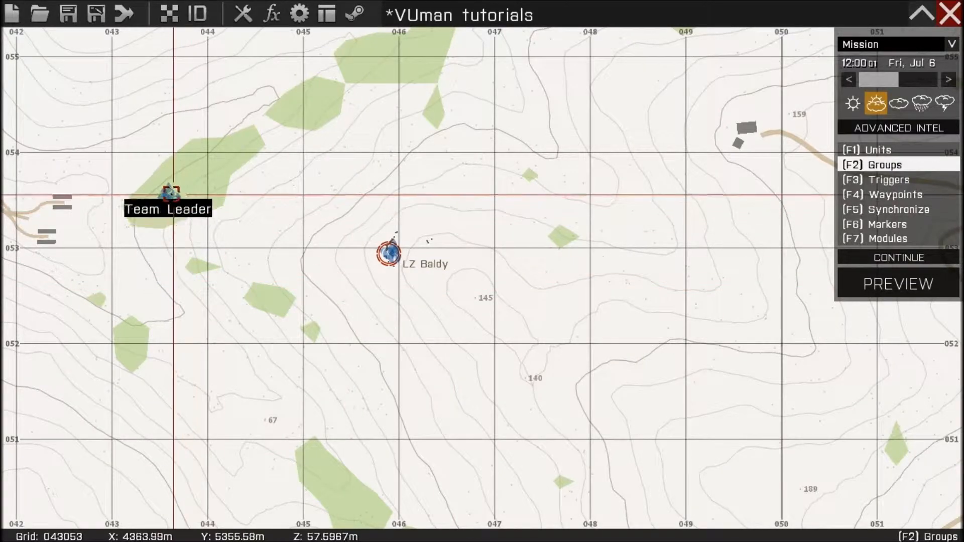
key(Delete)
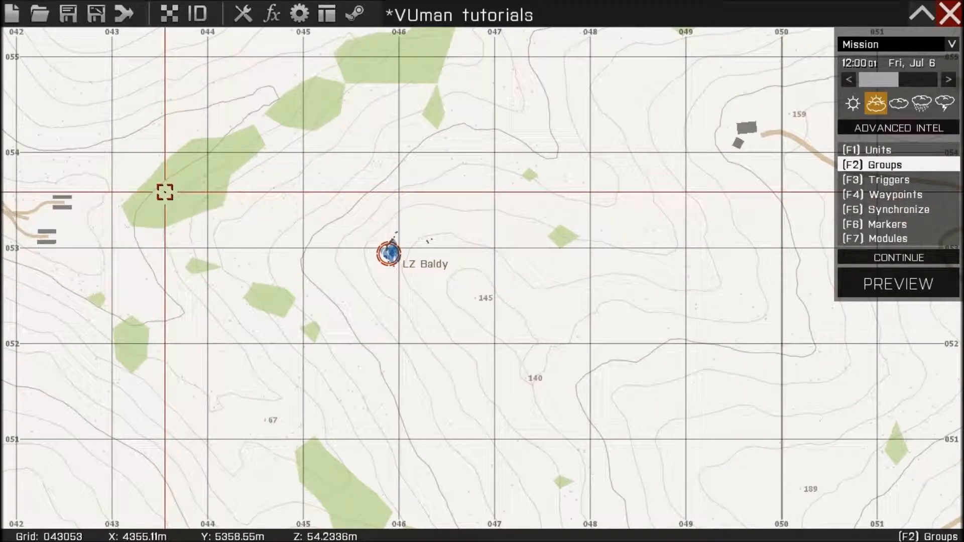
Place an OPFOR CSAT rifle squad in the western woods.
double_click(165, 192)
click(289, 97)
click(279, 117)
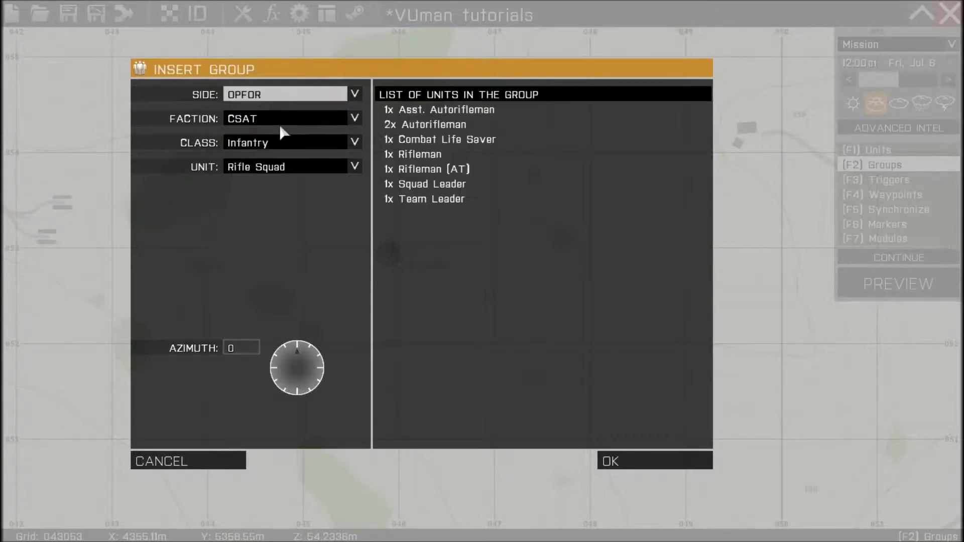
click(616, 459)
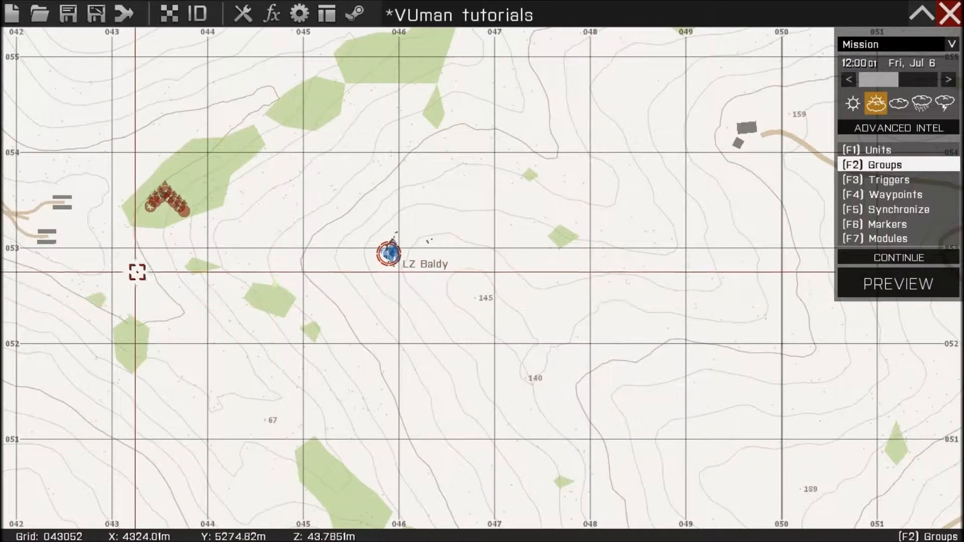
Place a CSAT Fire Team southwest of LZ Baldy.
double_click(141, 305)
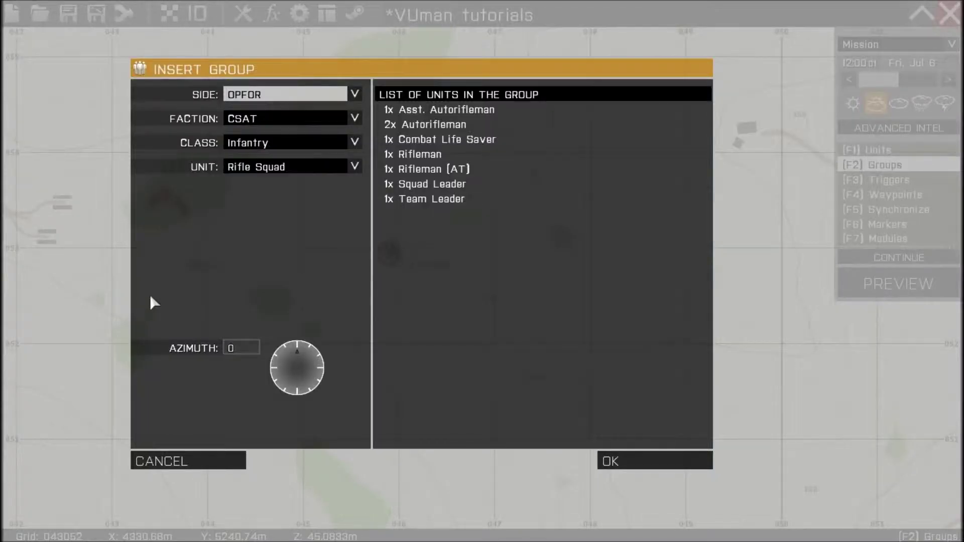
click(316, 166)
click(271, 214)
click(610, 461)
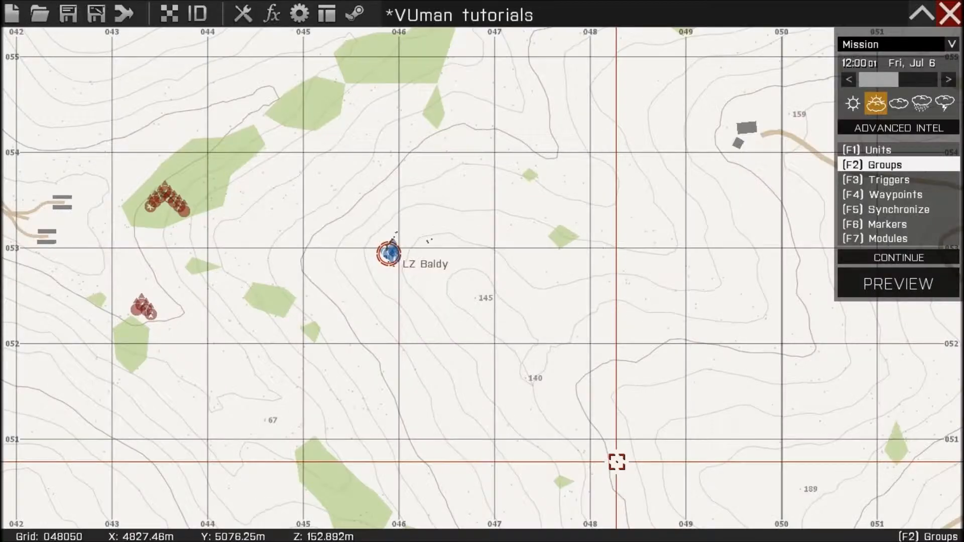
Place a CSAT infantry Recon Team on the hill northwest of LZ Baldy.
double_click(220, 126)
click(269, 143)
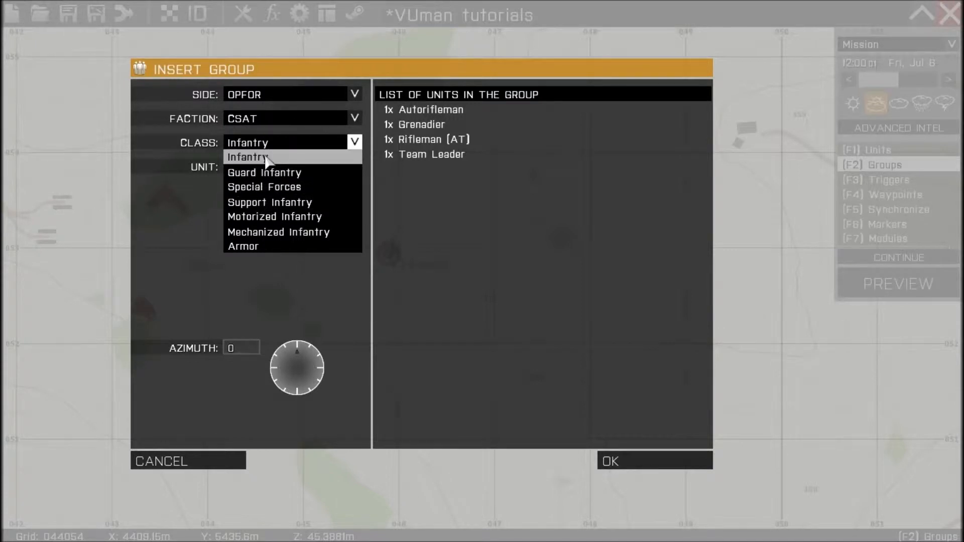
click(269, 157)
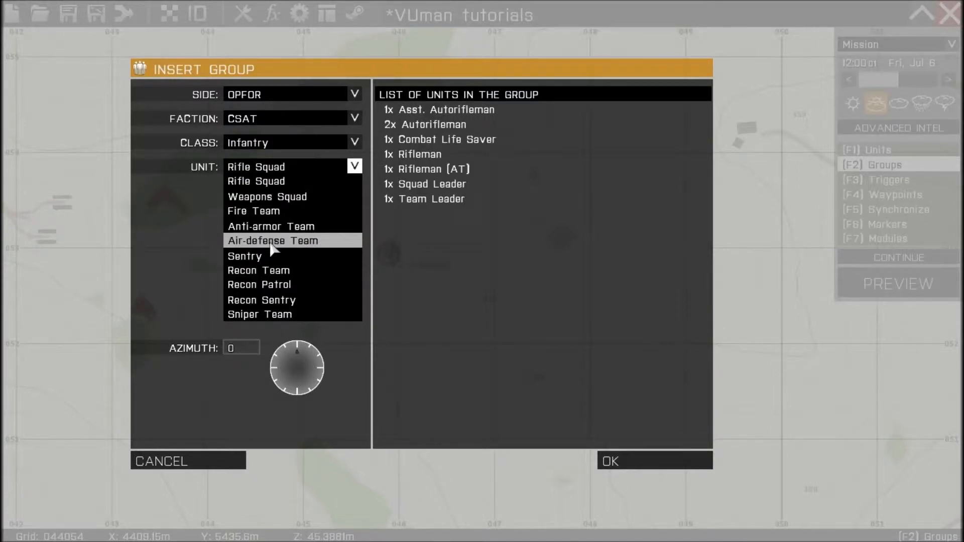
click(269, 272)
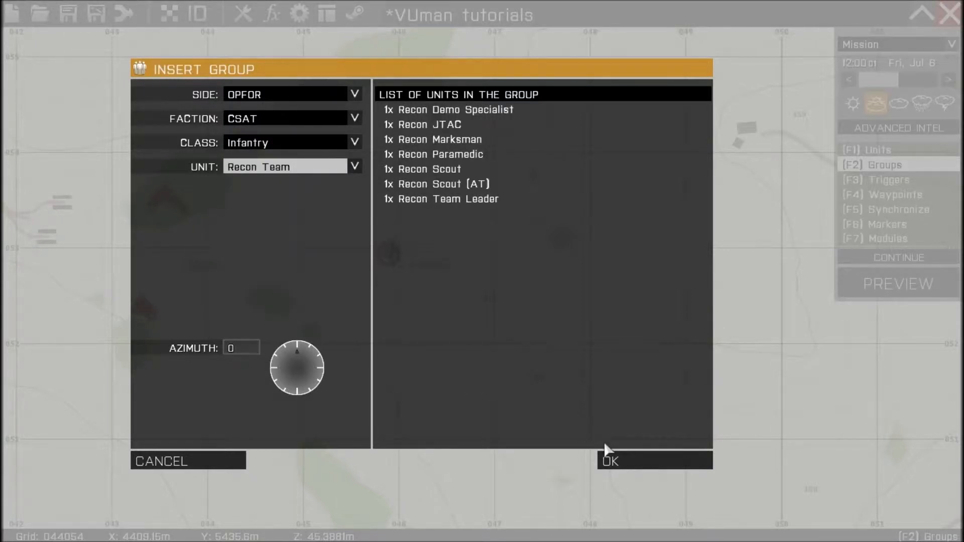
click(612, 461)
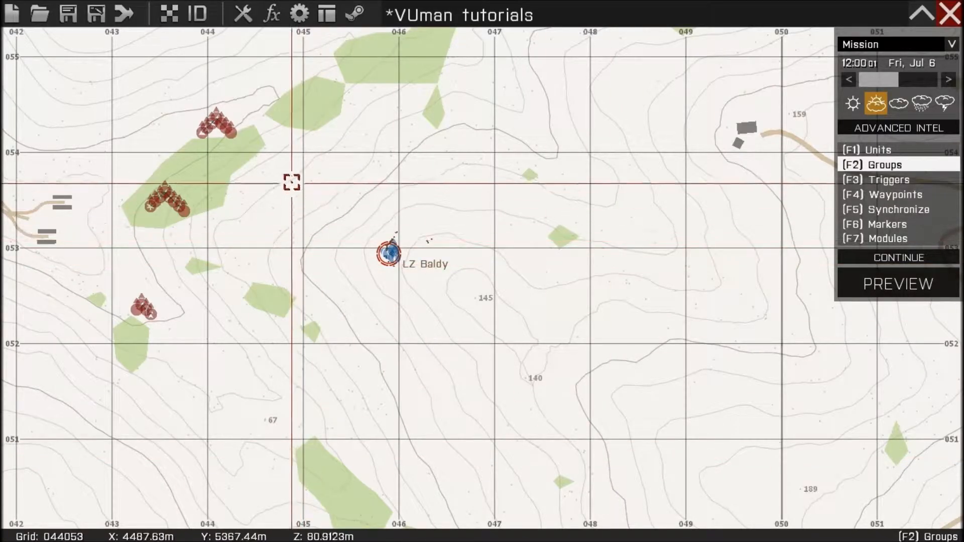
click(216, 124)
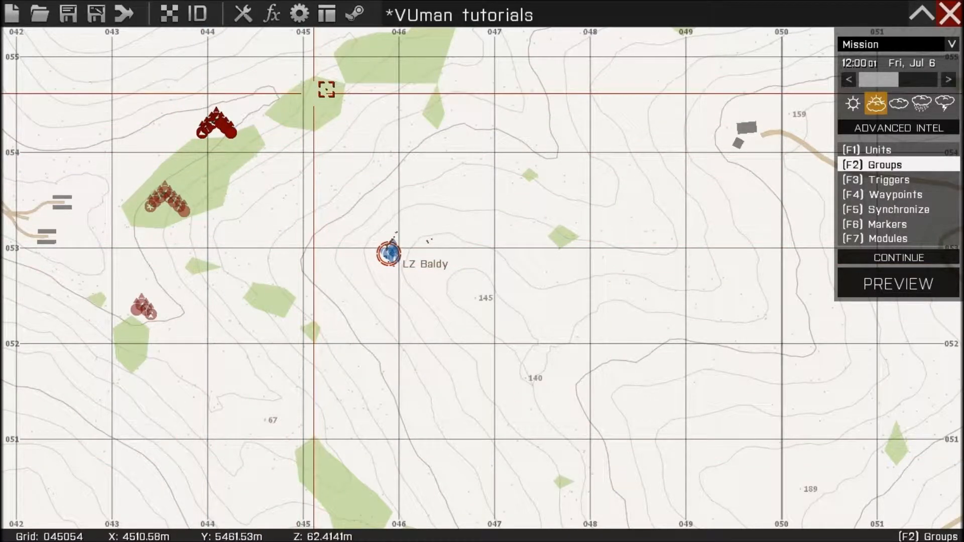
scroll(217, 115, up, 3)
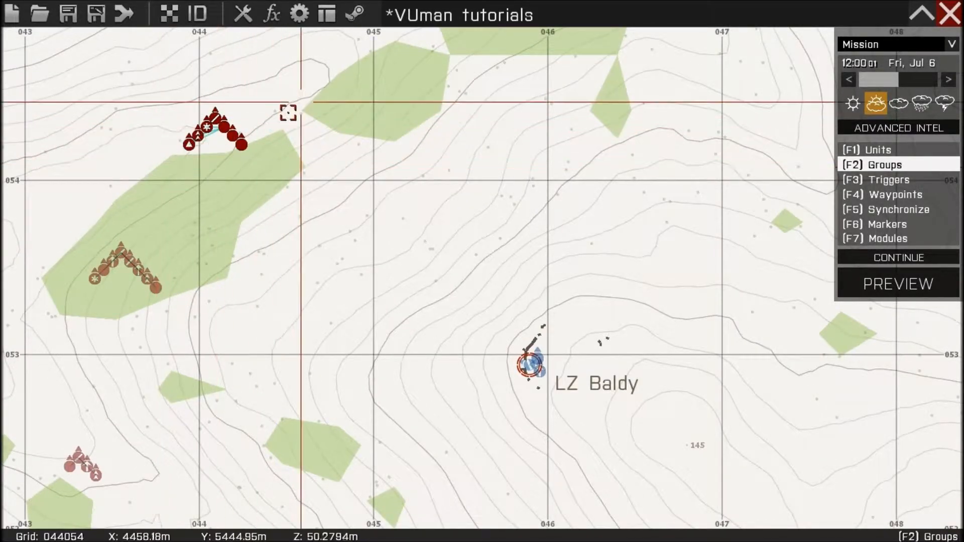
scroll(288, 113, up, 3)
scroll(203, 136, up, 2)
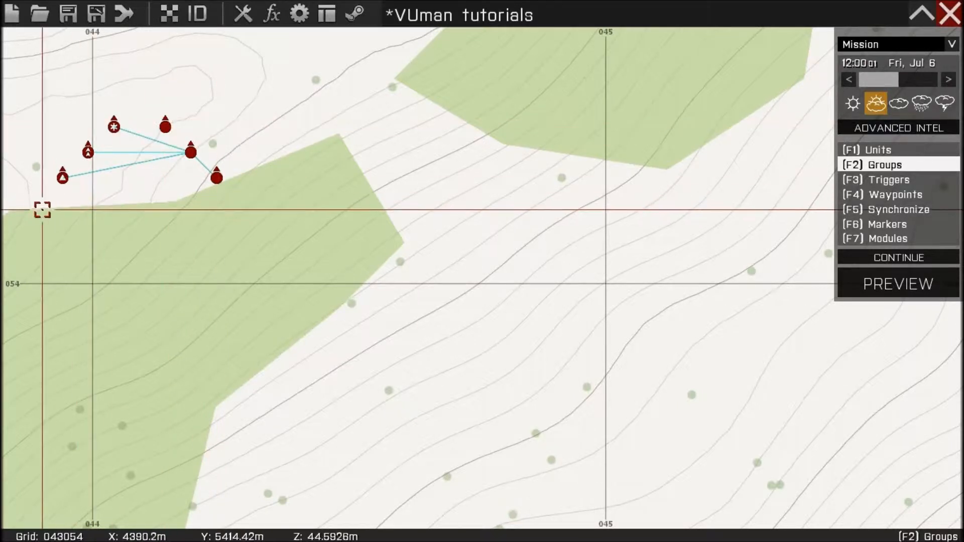
Box-select the recon team and rotate it to face east toward LZ Baldy.
drag(41, 209, 313, 97)
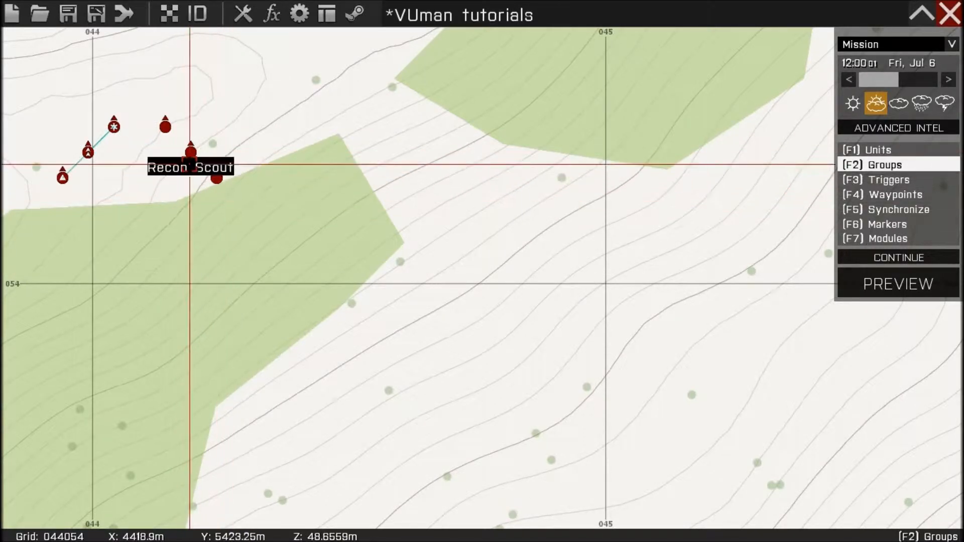
key(F1)
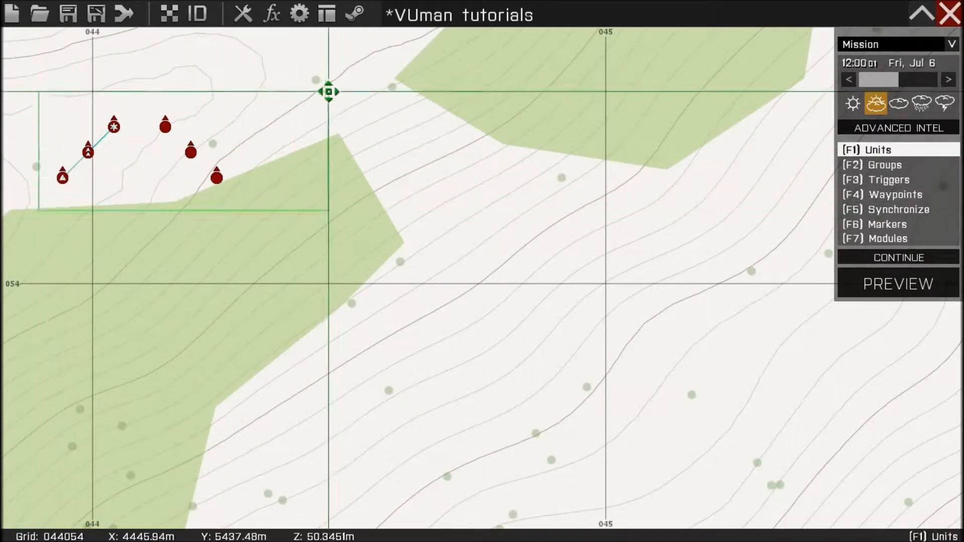
shift+drag(149, 124, 174, 124)
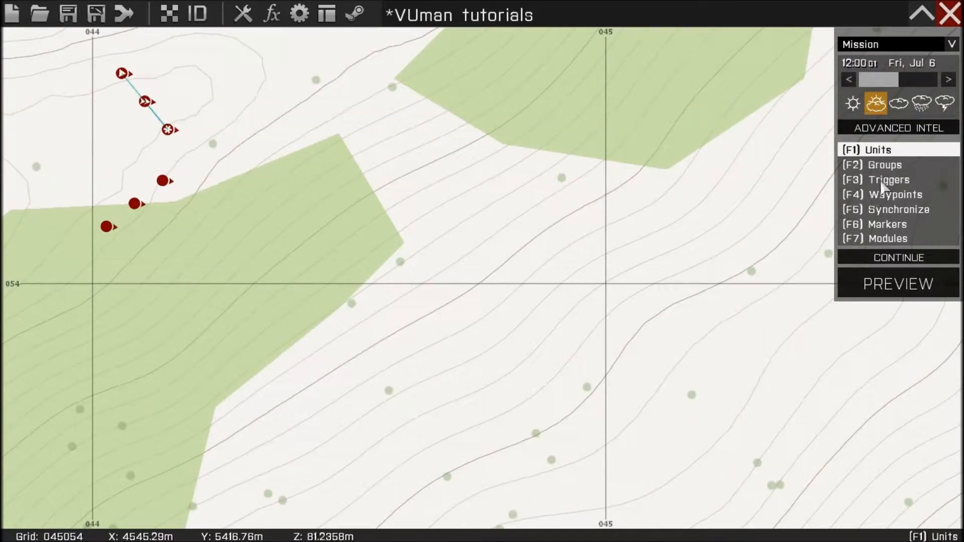
Rotate the woodland squad to face east and bring LZ Baldy back into view.
click(881, 165)
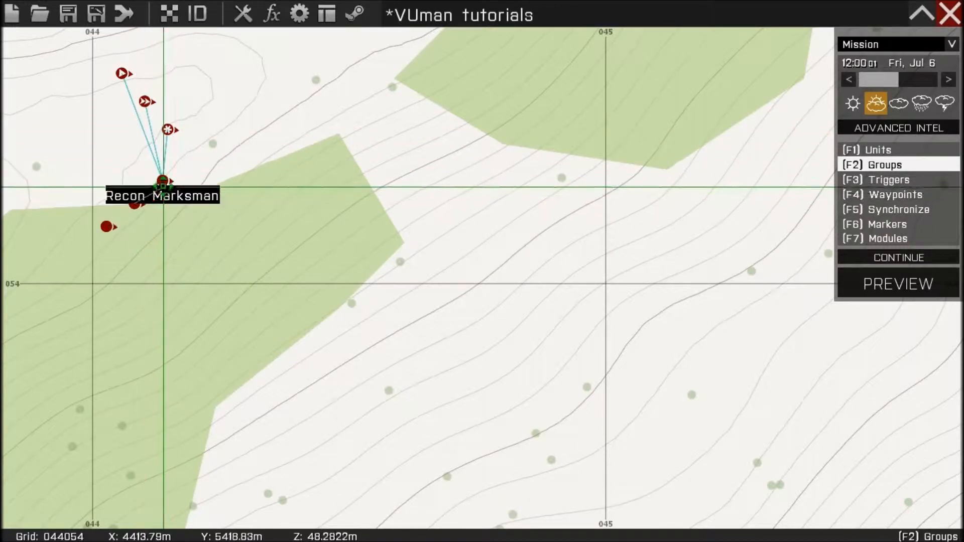
scroll(264, 181, down, 1)
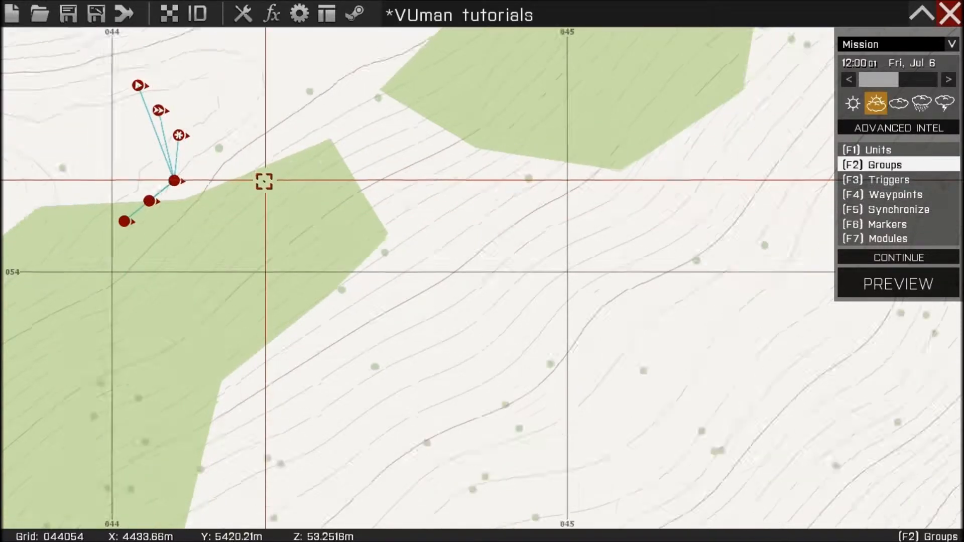
scroll(263, 180, down, 5)
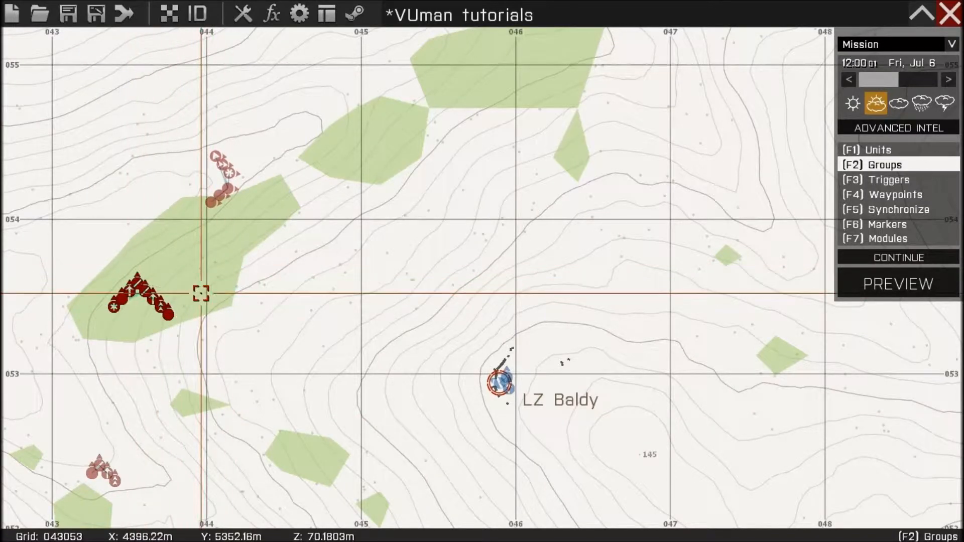
scroll(200, 293, up, 4)
scroll(201, 292, up, 3)
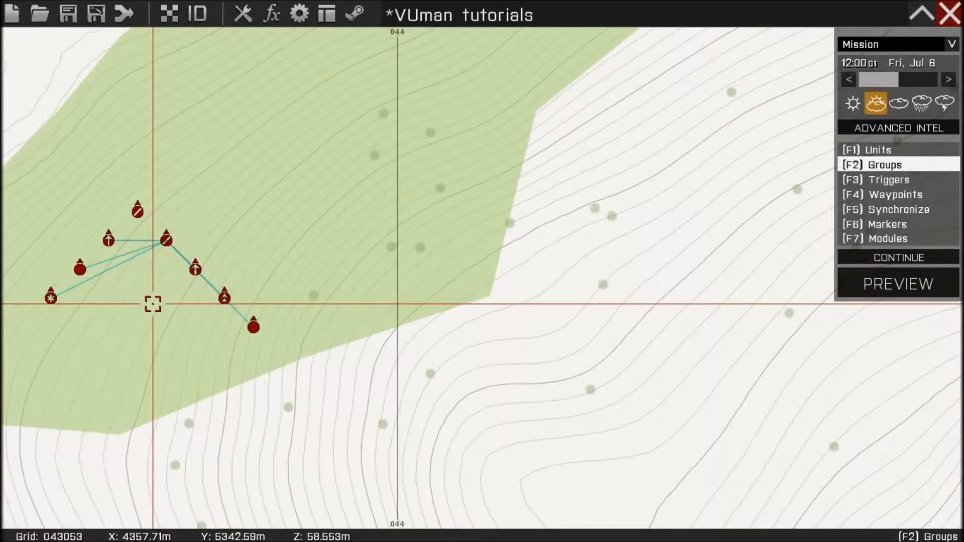
key(F1)
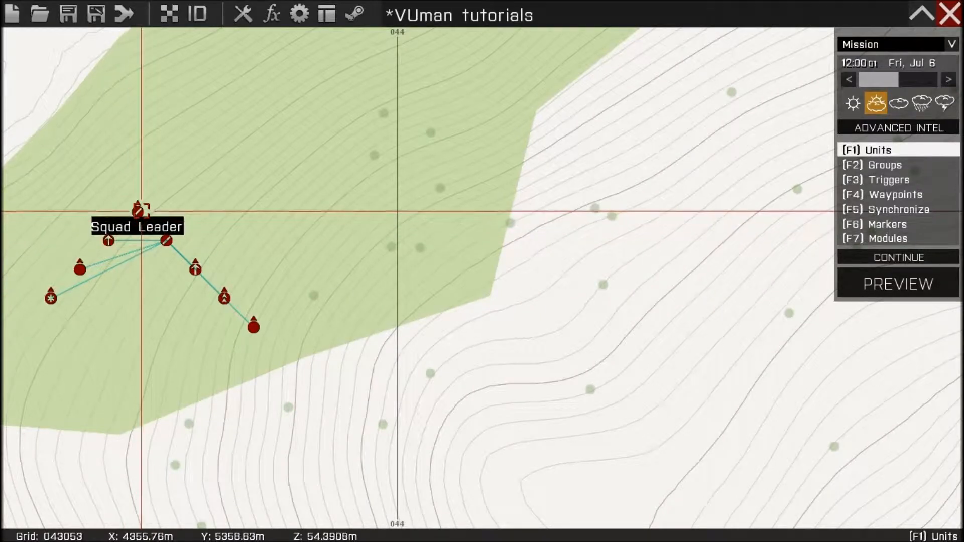
scroll(142, 210, down, 3)
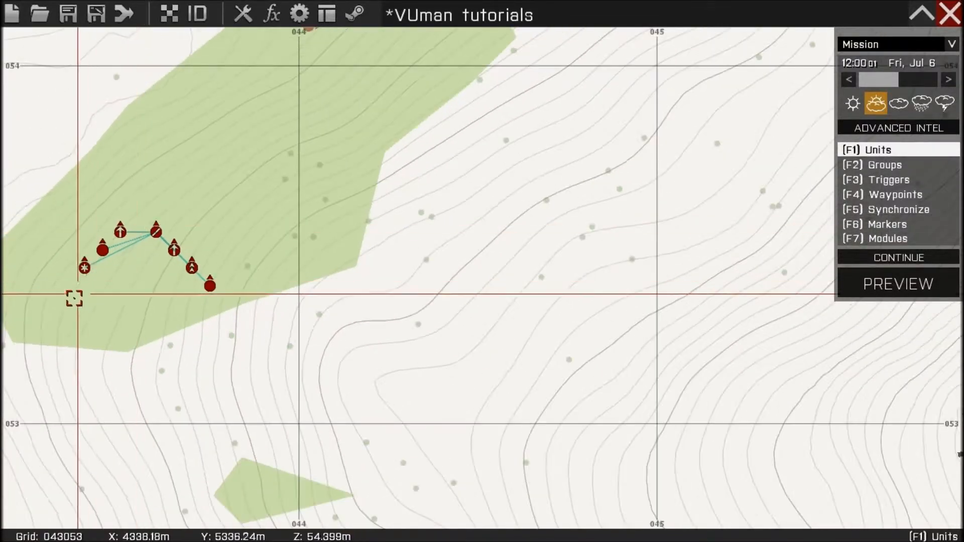
scroll(226, 253, down, 2)
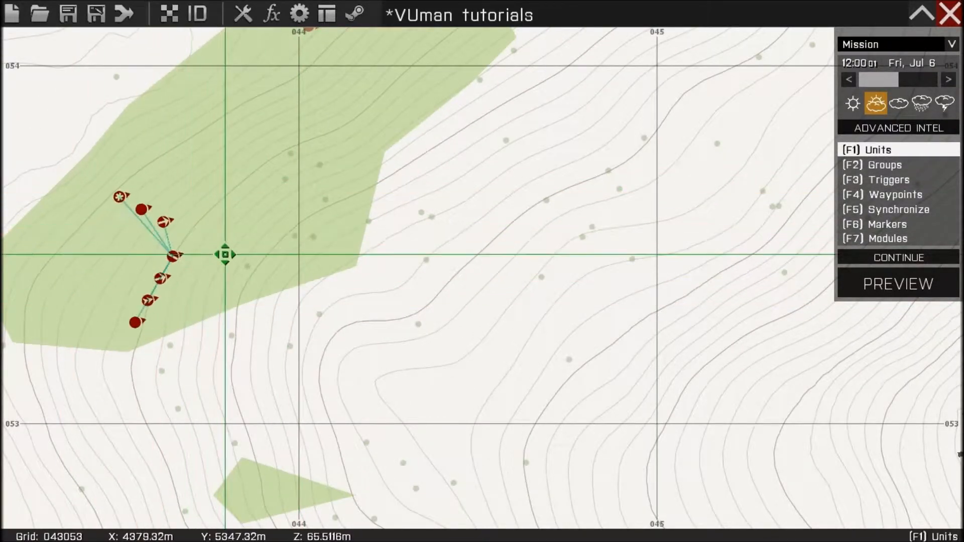
scroll(226, 286, down, 3)
right_drag(210, 441, 226, 287)
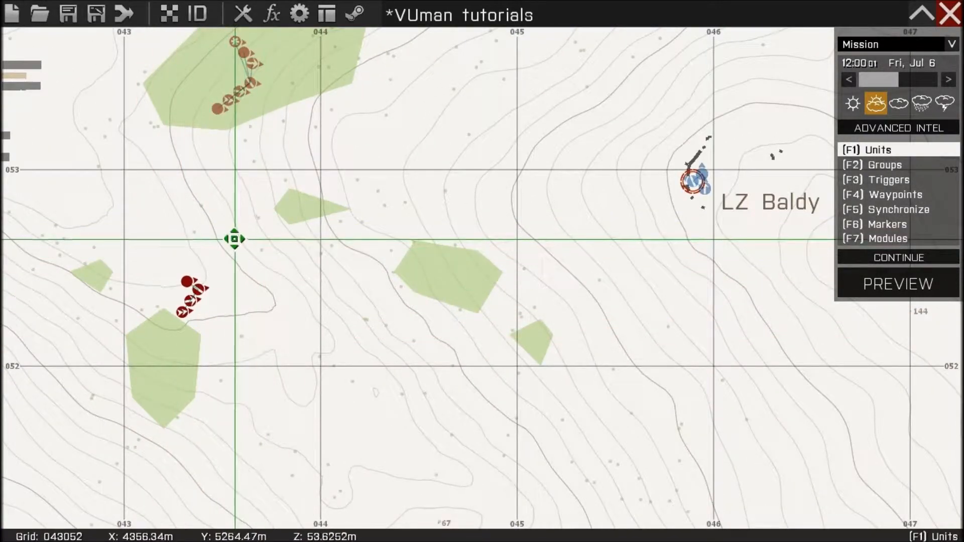
Give the first CSAT squad a move waypoint toward LZ Baldy set to open fire, engage at will.
mouse_move(194, 272)
right_down()
mouse_move(467, 207)
mouse_move(272, 292)
right_up()
scroll(272, 291, down, 2)
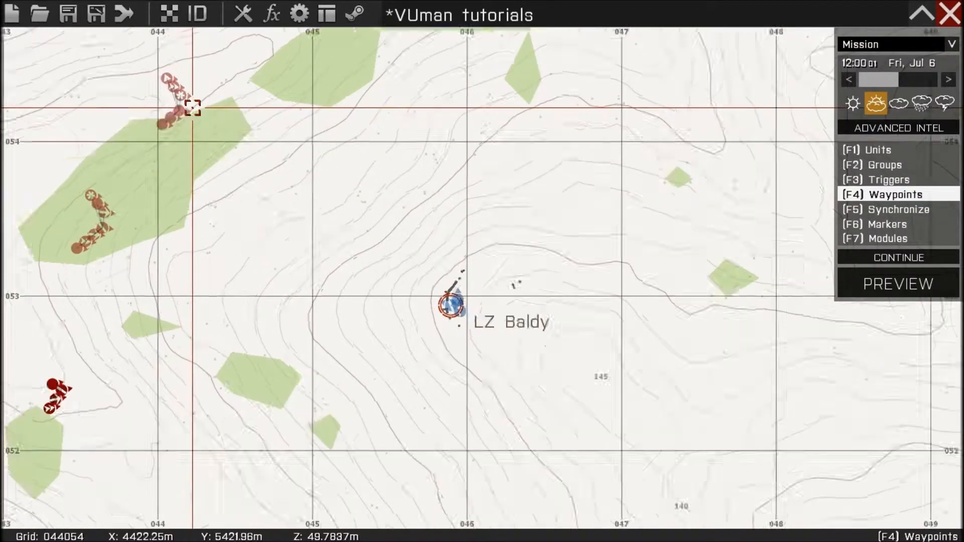
scroll(178, 113, up, 3)
mouse_move(172, 115)
right_down()
mouse_move(301, 204)
mouse_move(272, 161)
right_up()
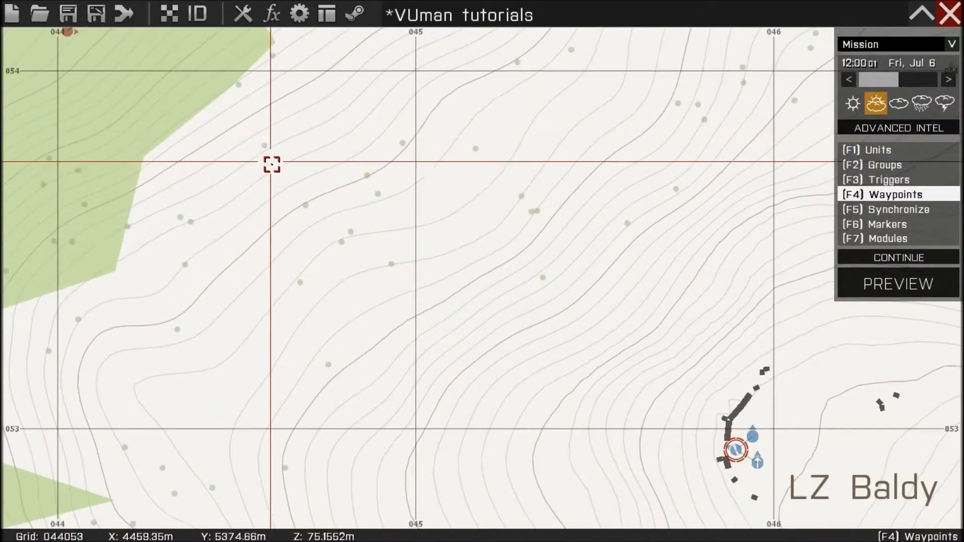
scroll(388, 240, down, 3)
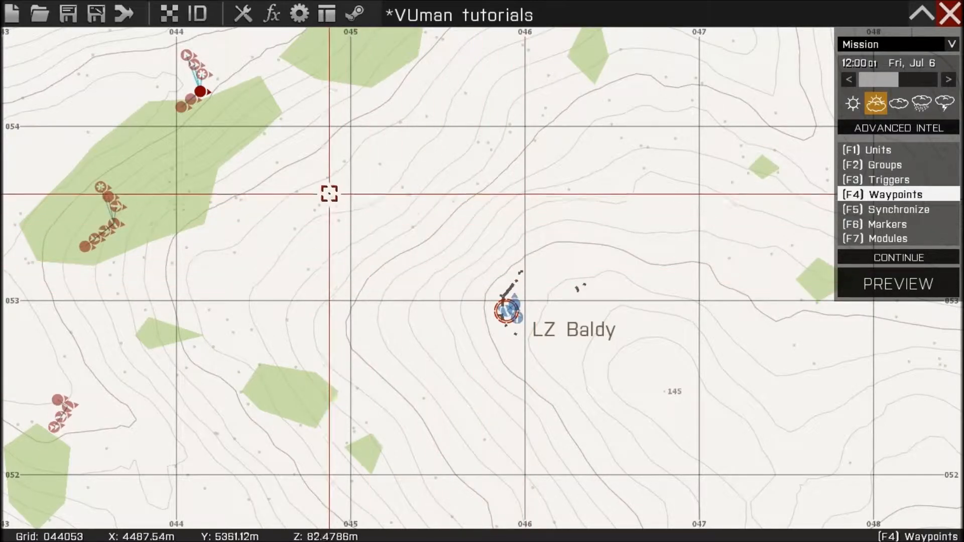
double_click(462, 258)
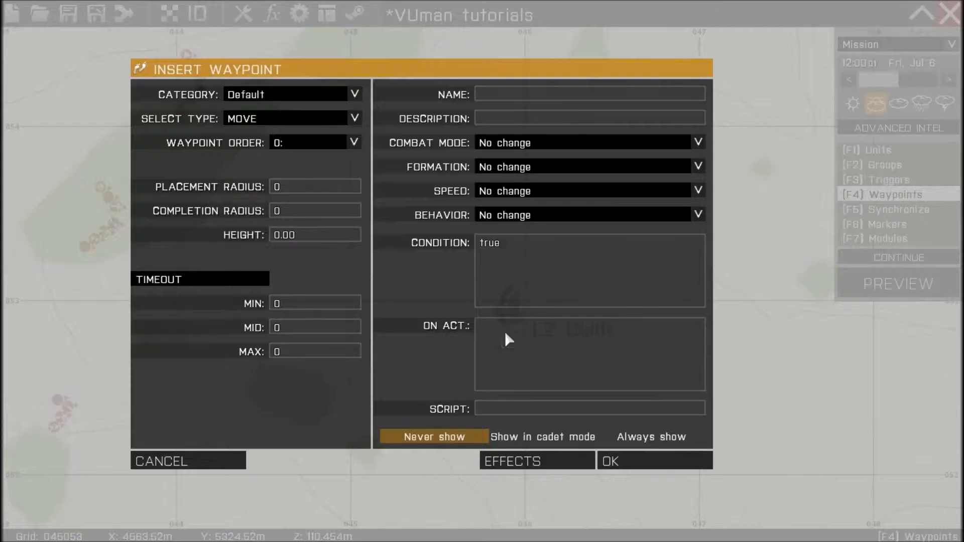
click(547, 146)
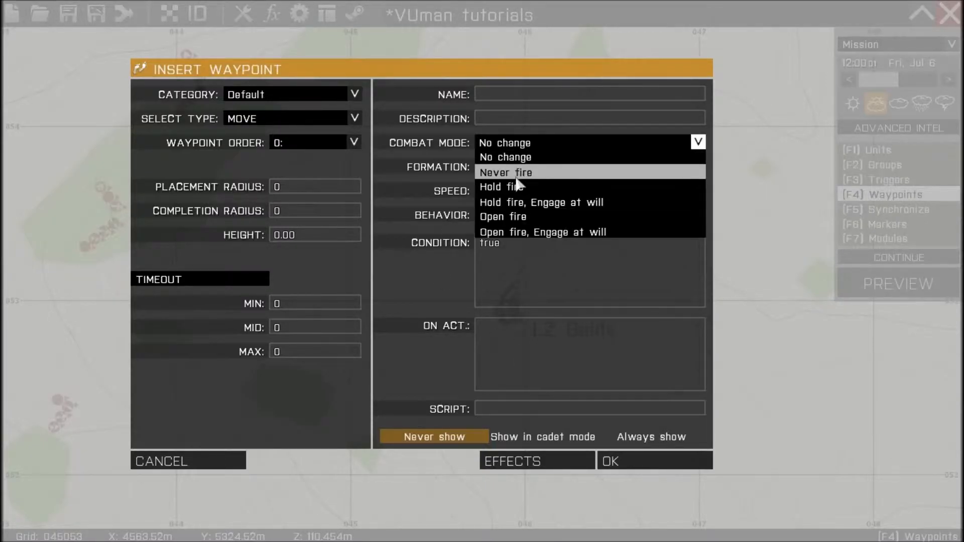
click(544, 233)
click(610, 461)
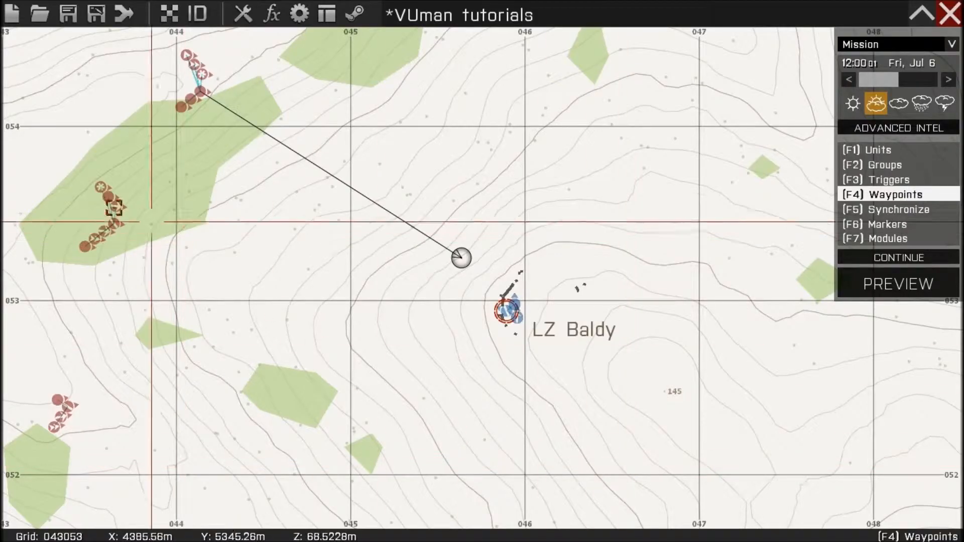
scroll(117, 226, up, 4)
scroll(104, 203, down, 4)
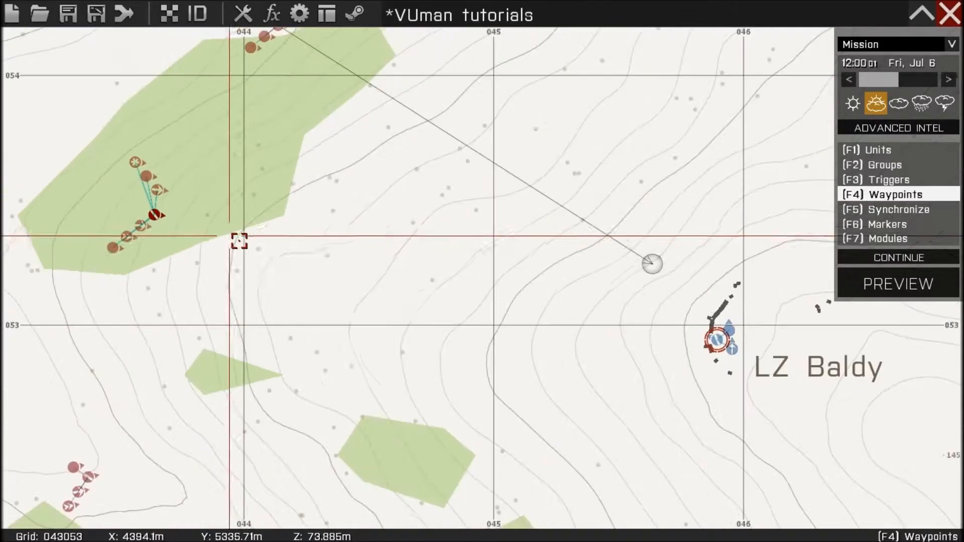
Add another waypoint near LZ Baldy with combat mode open fire, engage at will.
double_click(603, 332)
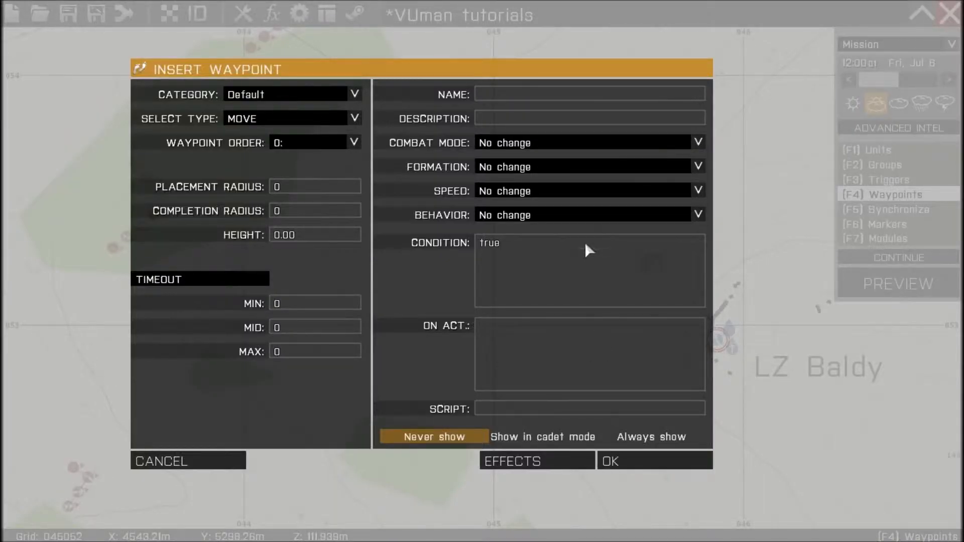
click(586, 216)
click(557, 192)
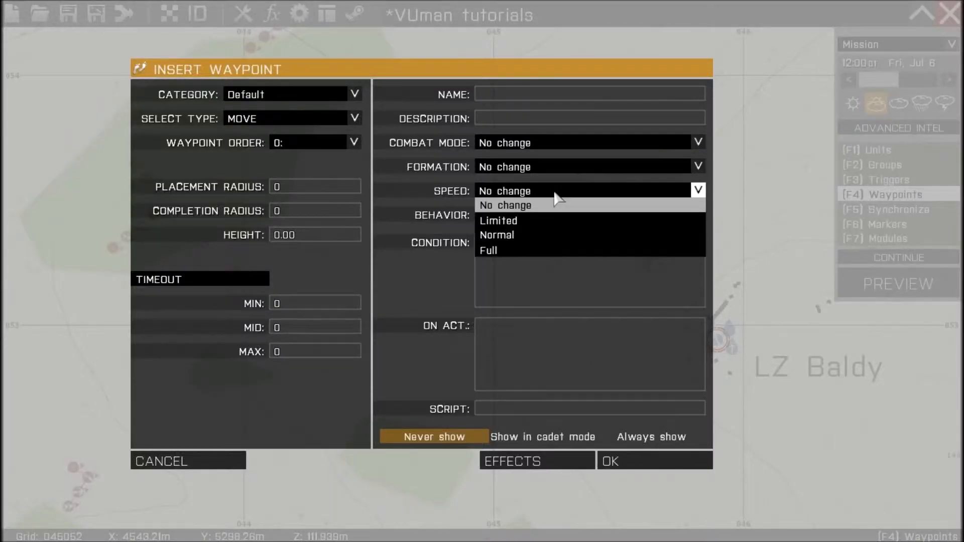
click(555, 168)
click(558, 143)
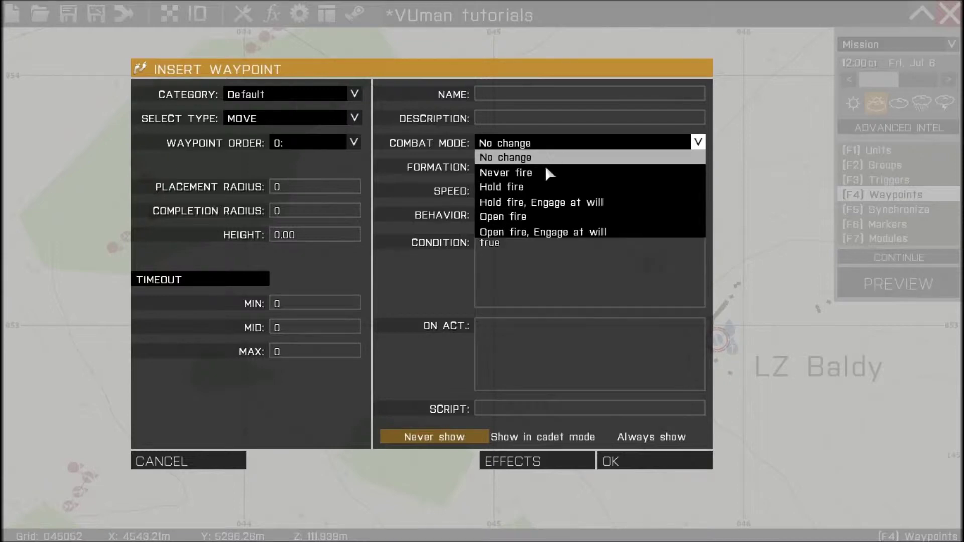
click(558, 230)
click(610, 462)
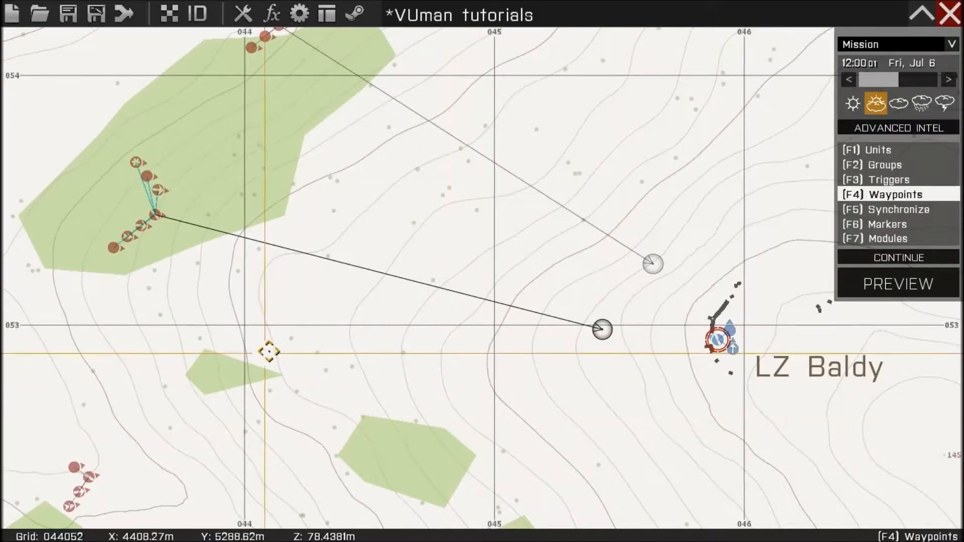
Give the Team Leader's squad a waypoint just west of LZ Baldy, open fire, engage at will.
right_drag(269, 346, 166, 294)
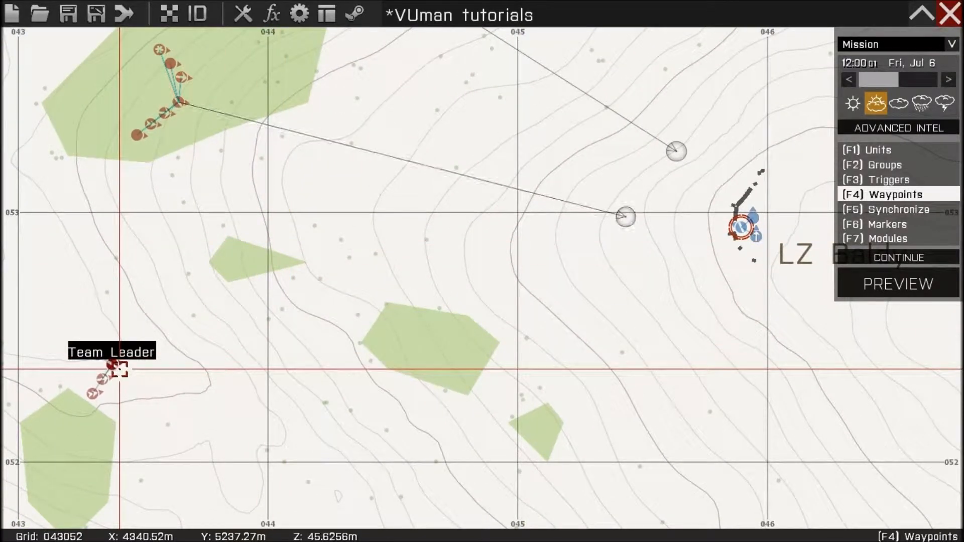
double_click(649, 267)
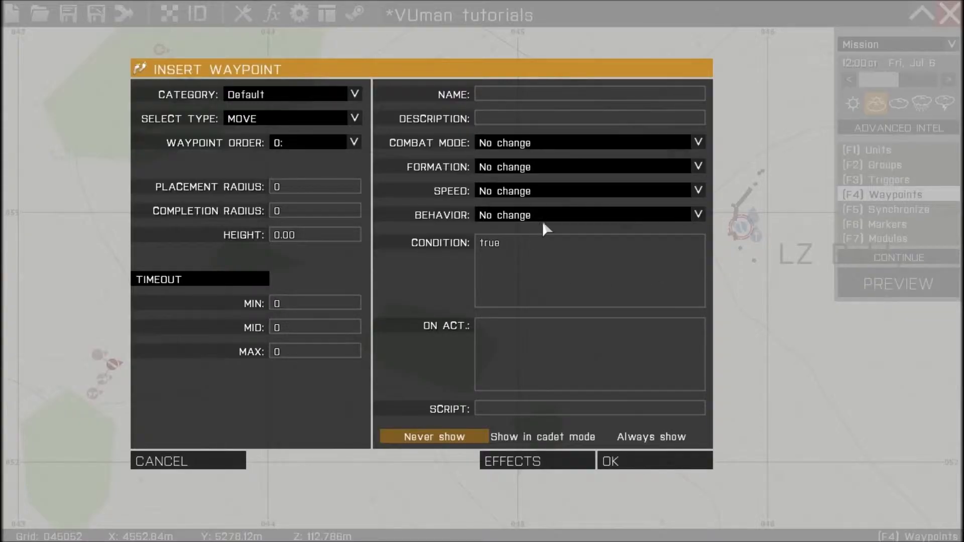
click(566, 143)
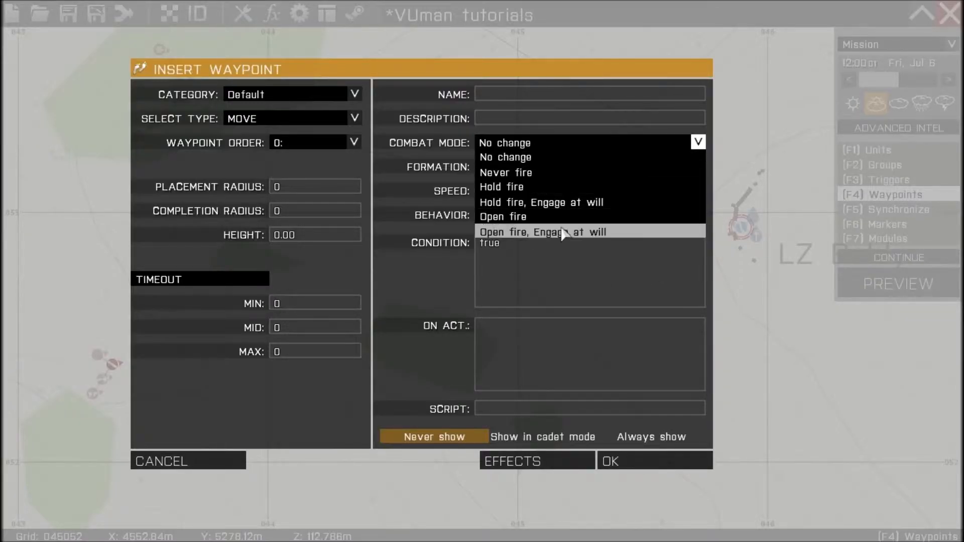
click(564, 233)
click(652, 462)
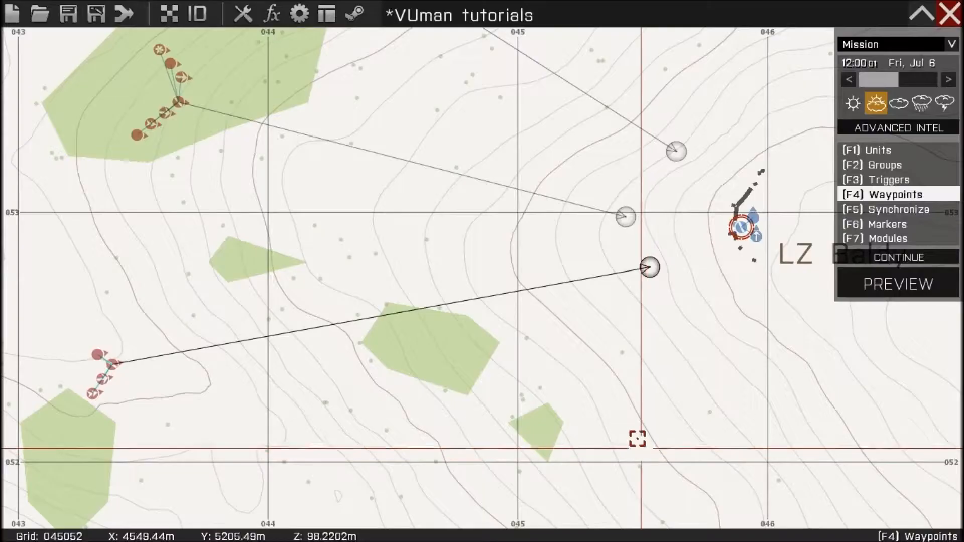
scroll(527, 302, up, 4)
scroll(527, 286, up, 4)
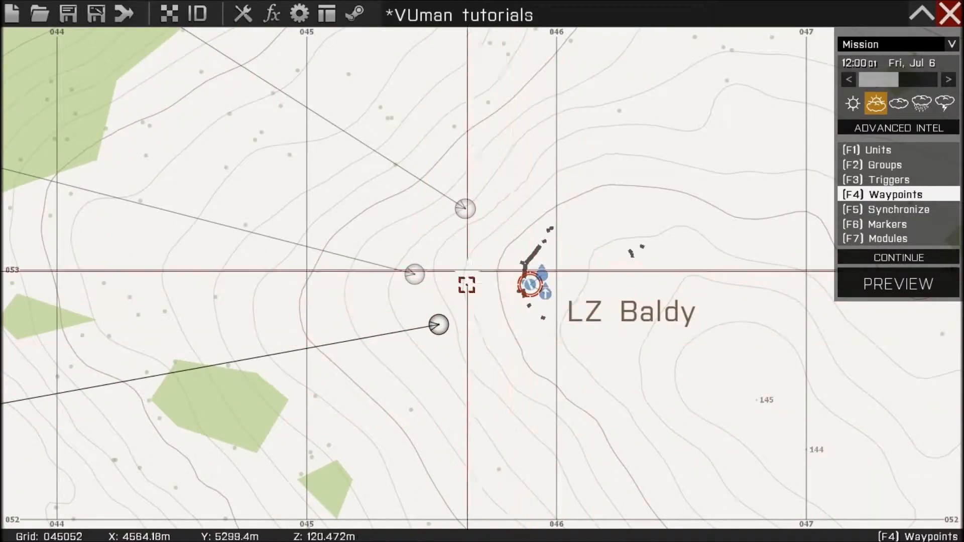
Start a new unit at LZ Baldy's north wall with its side set to Empty.
right_drag(301, 227, 314, 228)
scroll(315, 228, down, 3)
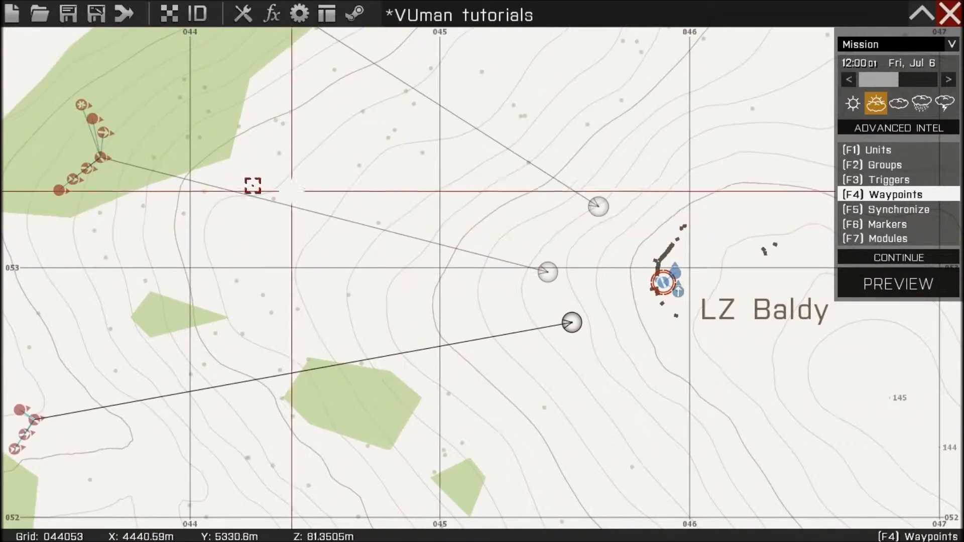
mouse_move(407, 45)
right_down()
mouse_move(320, 241)
mouse_move(83, 209)
right_up()
scroll(279, 271, down, 2)
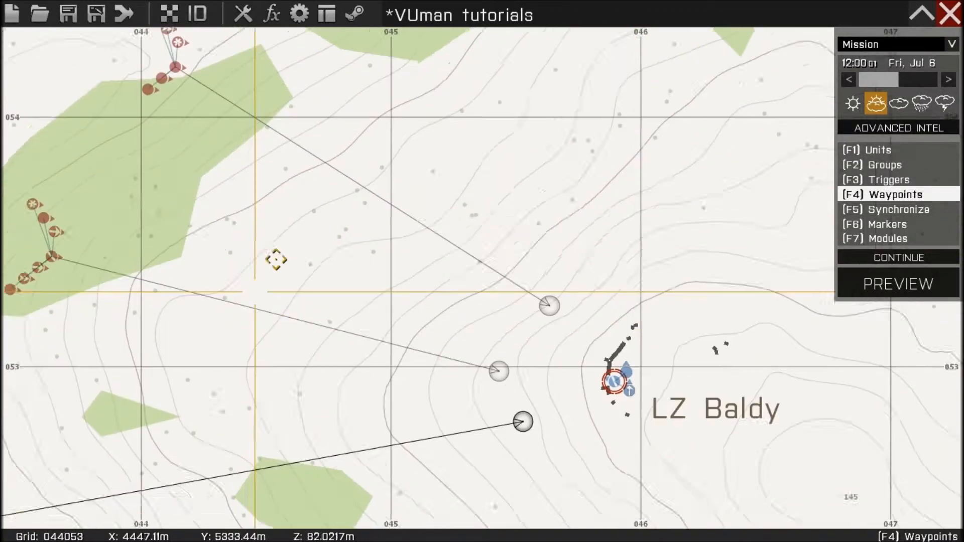
right_drag(595, 475, 707, 219)
mouse_move(661, 194)
right_down()
mouse_move(132, 226)
mouse_move(452, 193)
right_up()
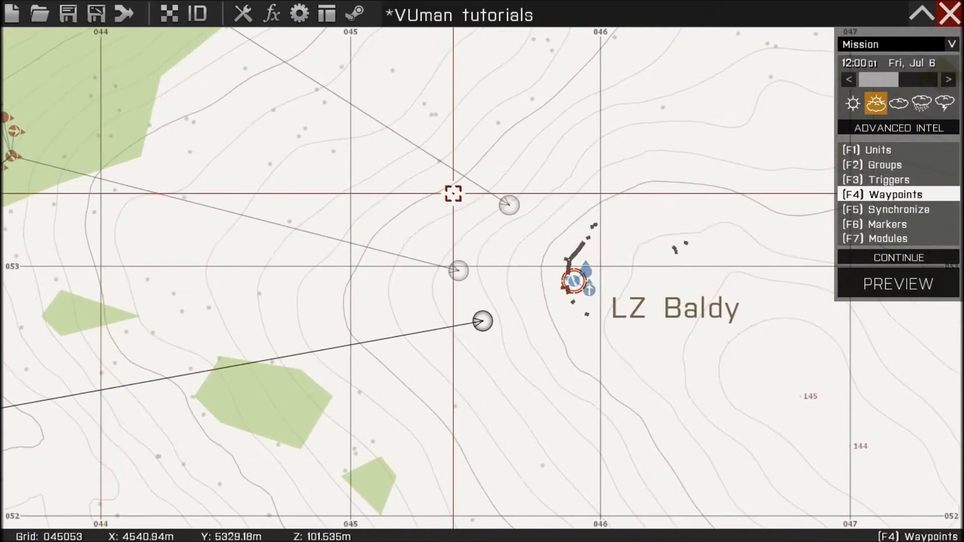
scroll(452, 192, up, 2)
mouse_move(580, 240)
right_down()
mouse_move(344, 242)
mouse_move(304, 225)
mouse_move(819, 96)
right_up()
scroll(369, 264, up, 5)
scroll(369, 264, up, 2)
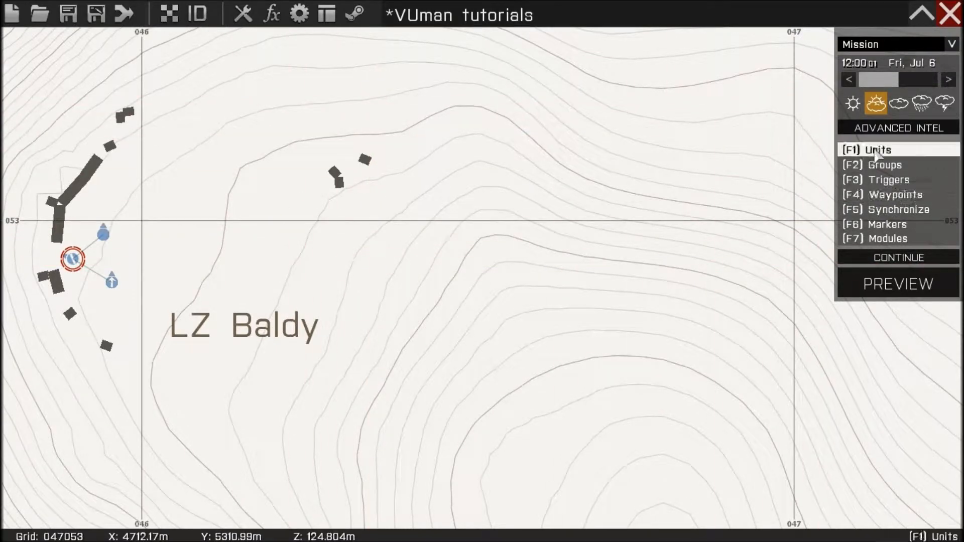
double_click(143, 139)
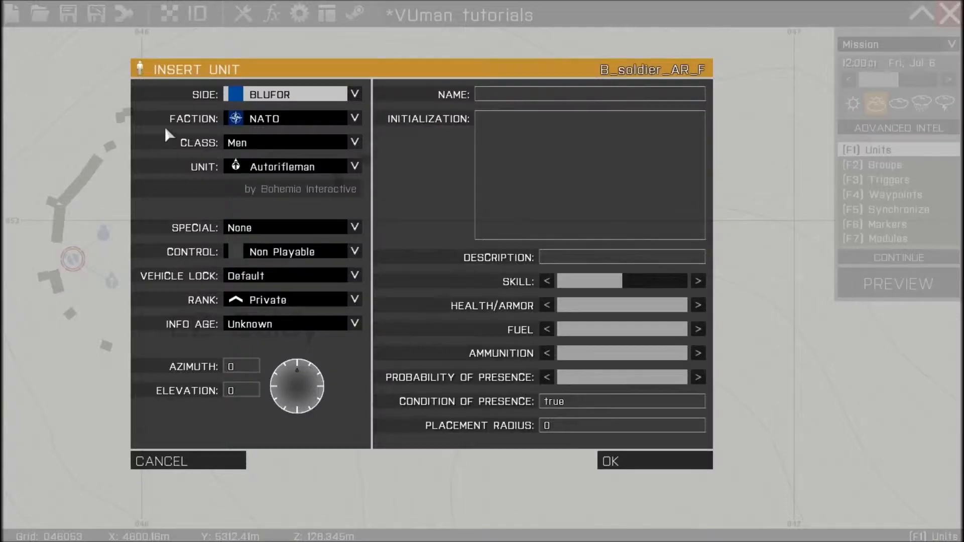
click(355, 95)
click(329, 105)
click(317, 97)
click(292, 198)
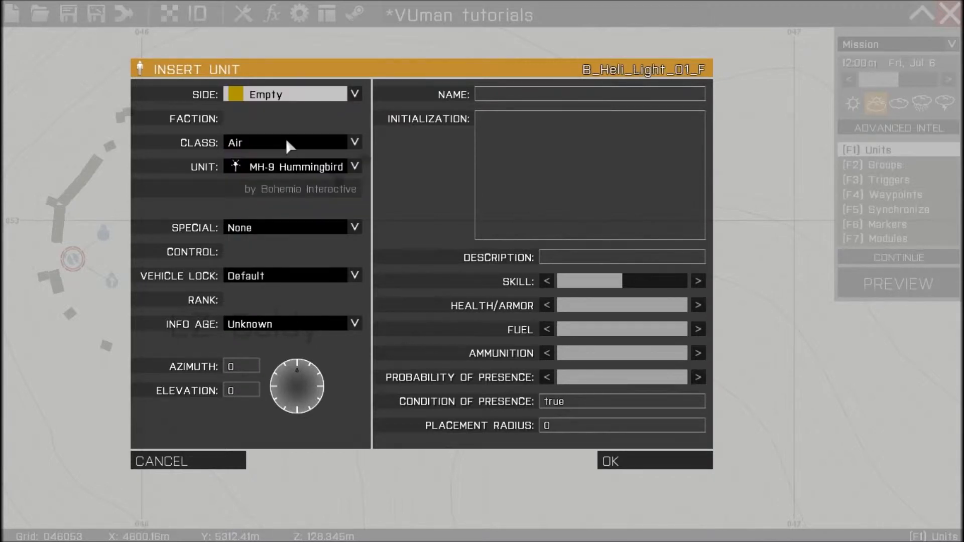
Make it a Static Mk30 HMG .50 (Raised) [NATO] and drag it next to the north wall.
click(285, 142)
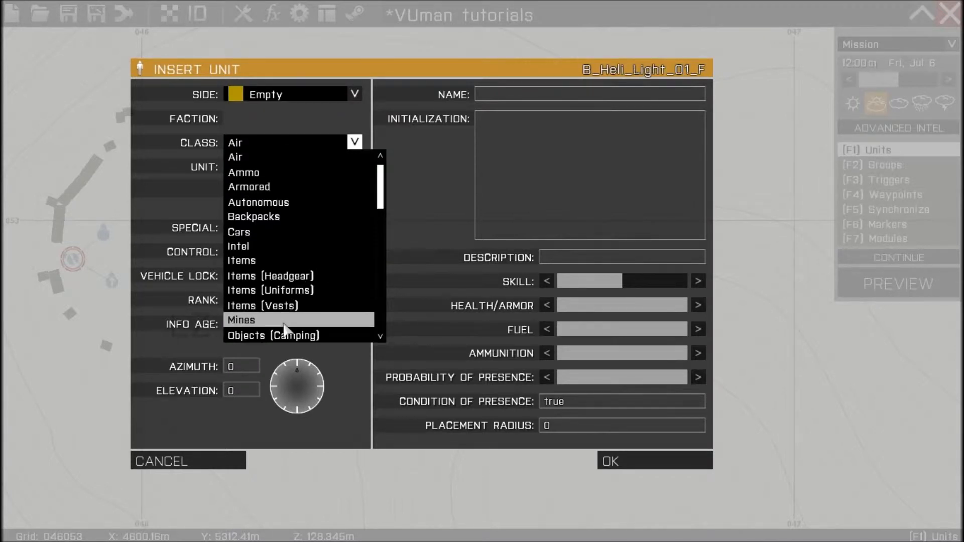
scroll(285, 325, down, 4)
scroll(285, 326, down, 3)
scroll(290, 326, down, 3)
scroll(292, 326, down, 4)
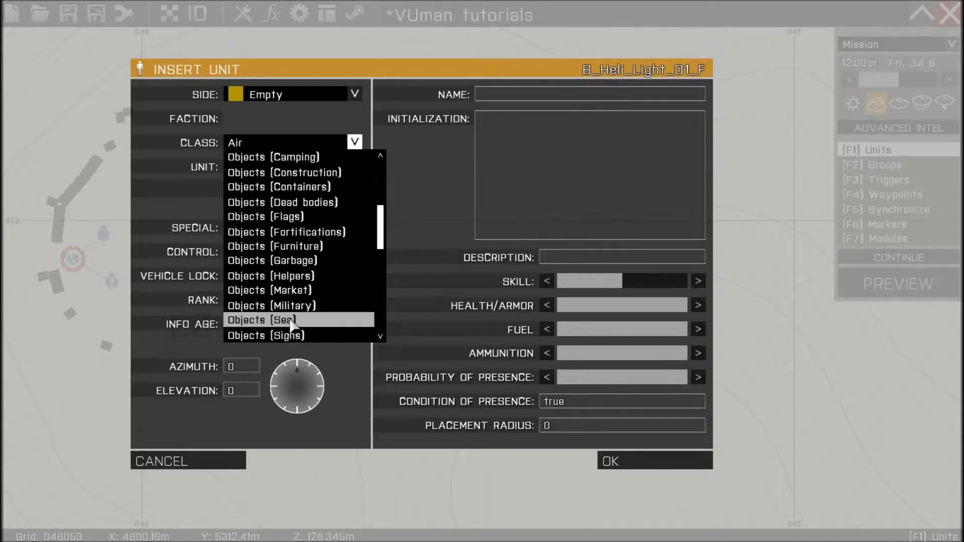
scroll(292, 325, down, 4)
scroll(292, 324, down, 3)
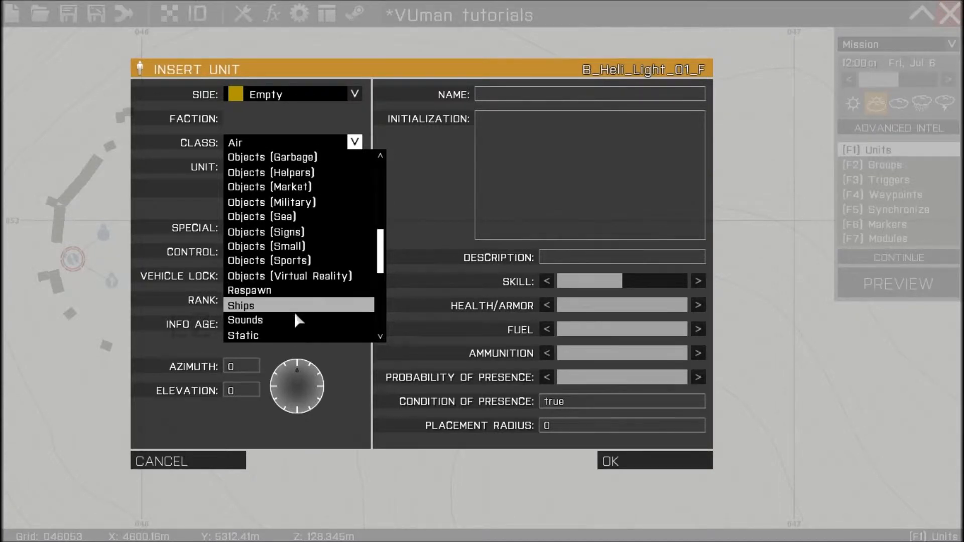
click(294, 335)
click(316, 166)
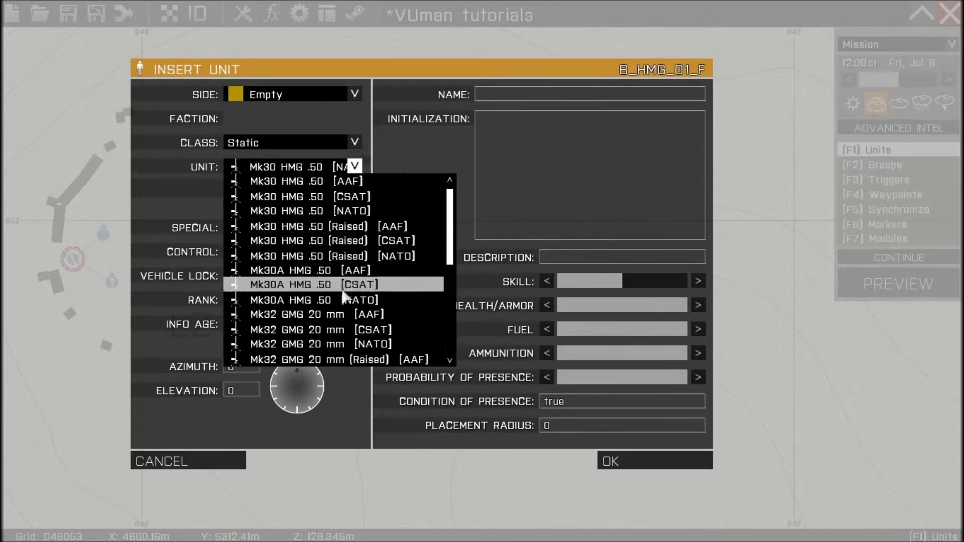
scroll(351, 320, down, 2)
scroll(351, 324, down, 3)
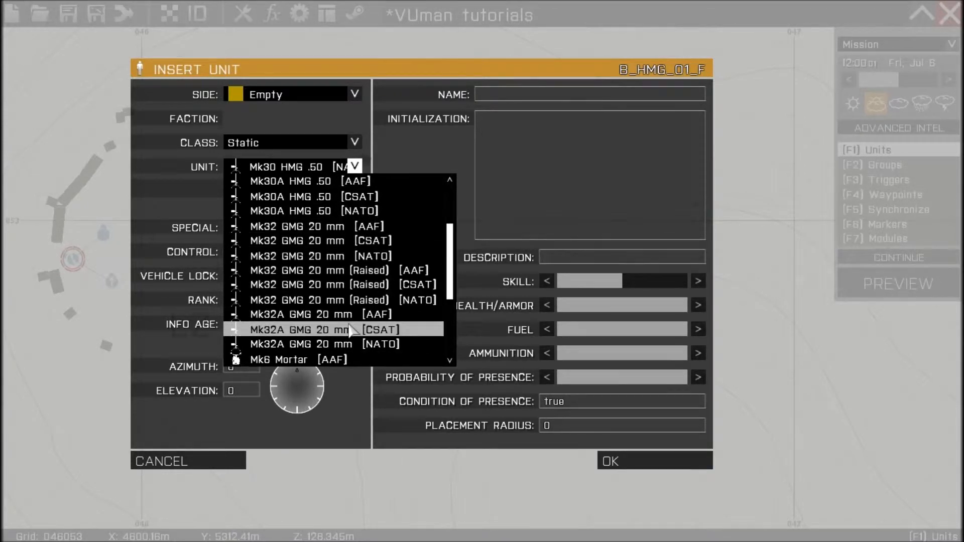
scroll(351, 329, up, 2)
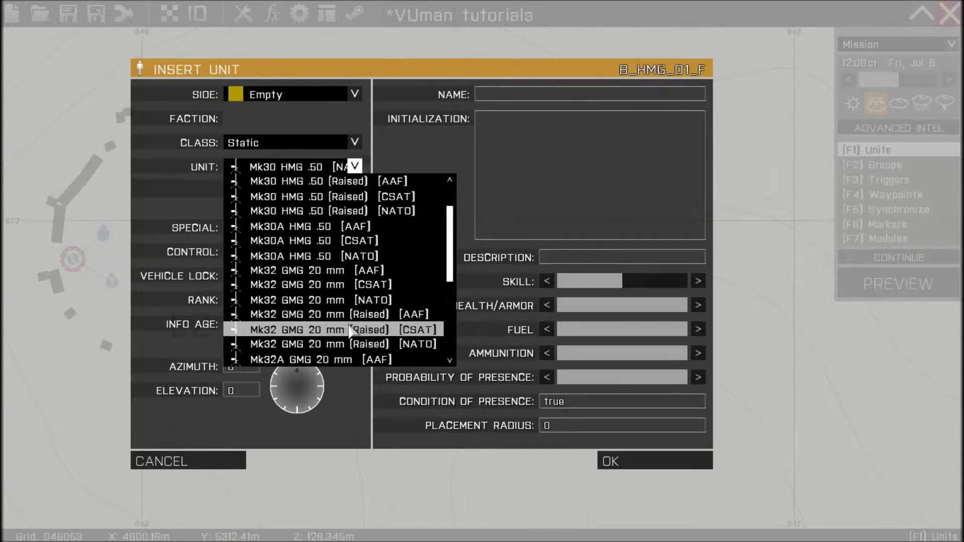
click(367, 212)
click(610, 461)
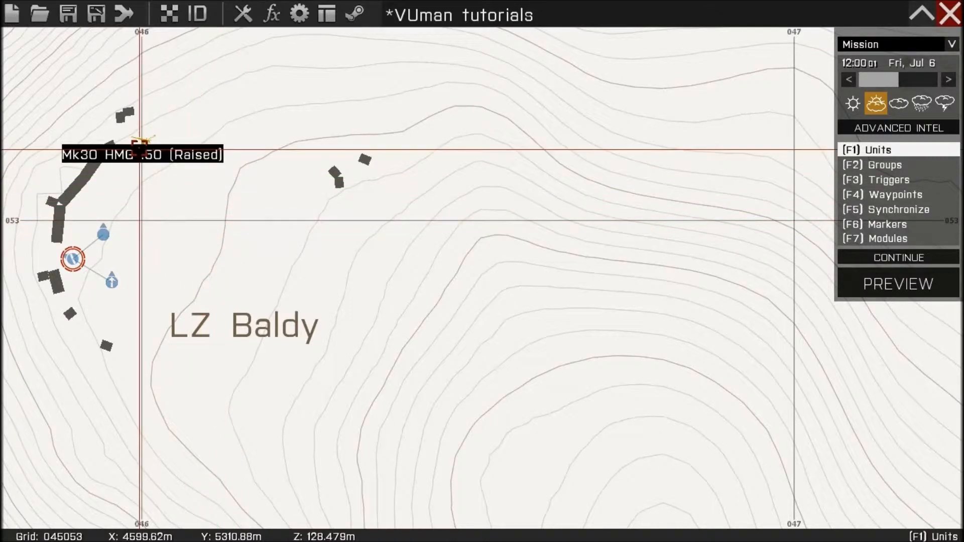
drag(143, 141, 110, 131)
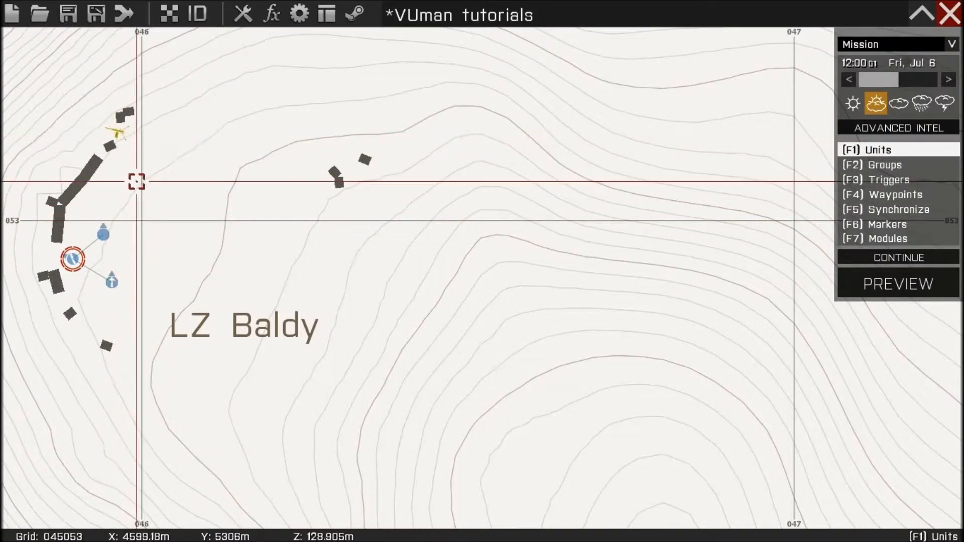
right_drag(120, 274, 159, 228)
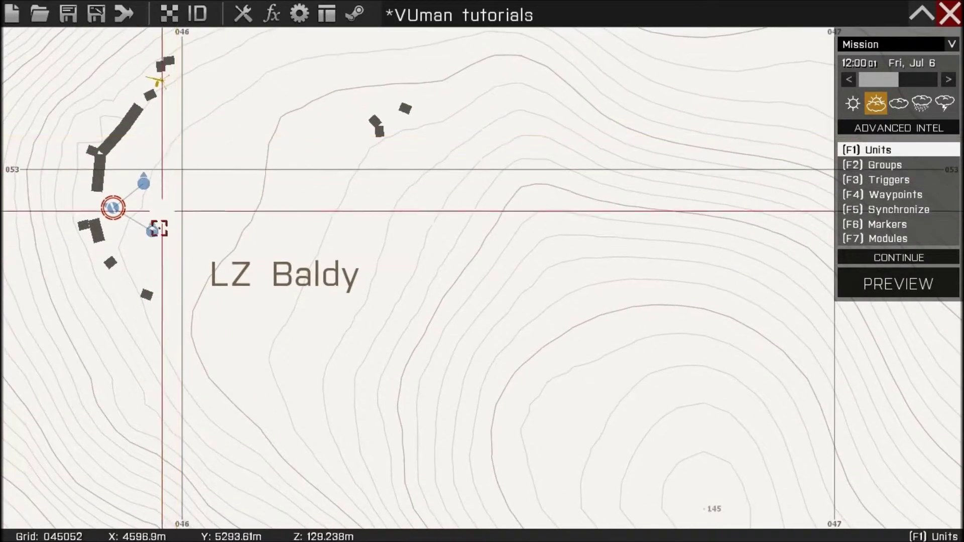
Place another empty HMG by the south buildings of LZ Baldy.
double_click(103, 250)
click(670, 463)
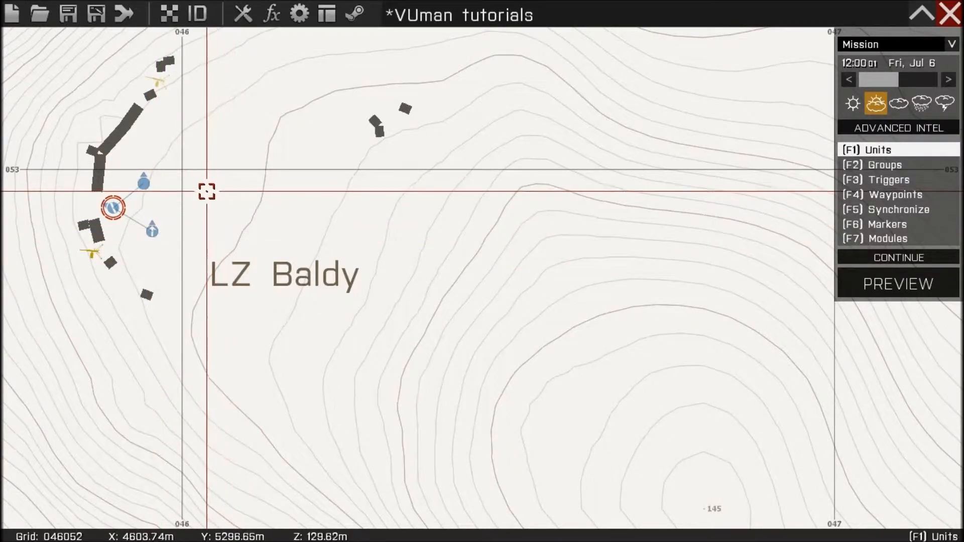
Place an empty NATO Mk6 Mortar just east of LZ Baldy's wall.
double_click(205, 188)
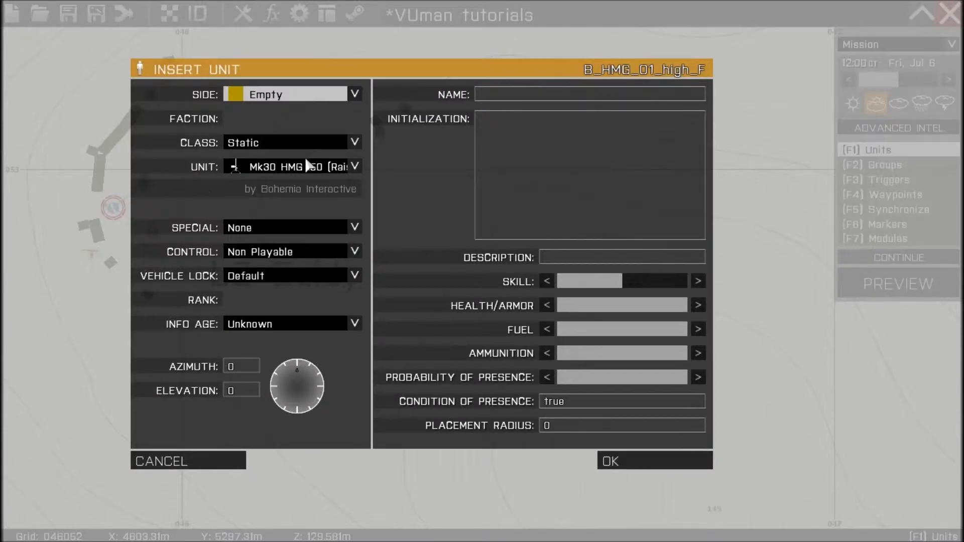
click(290, 166)
scroll(339, 264, down, 5)
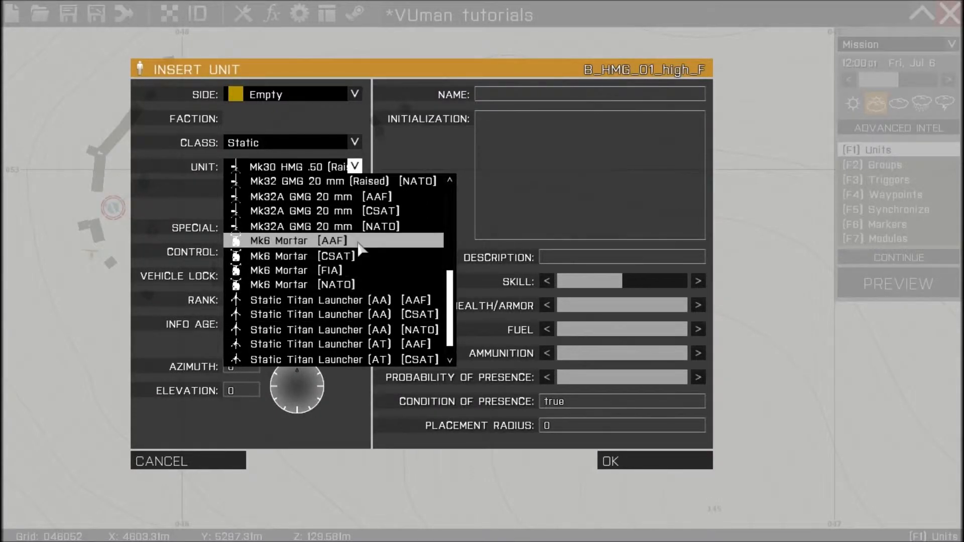
click(364, 285)
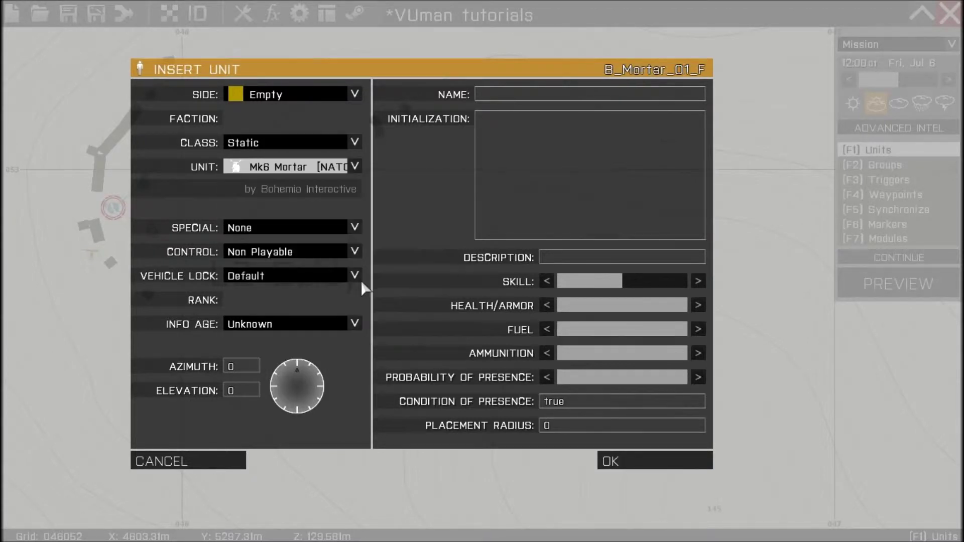
click(640, 464)
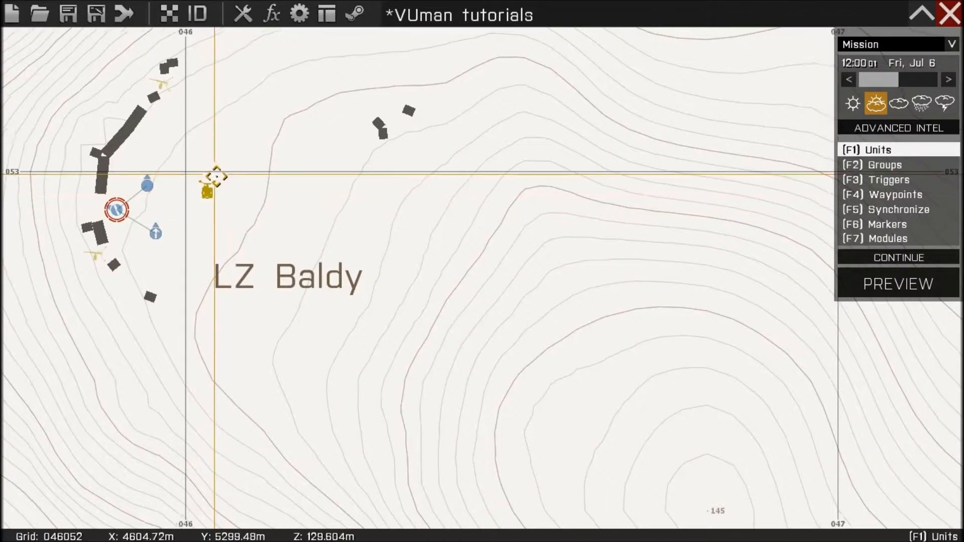
scroll(226, 181, up, 1)
right_drag(379, 196, 258, 246)
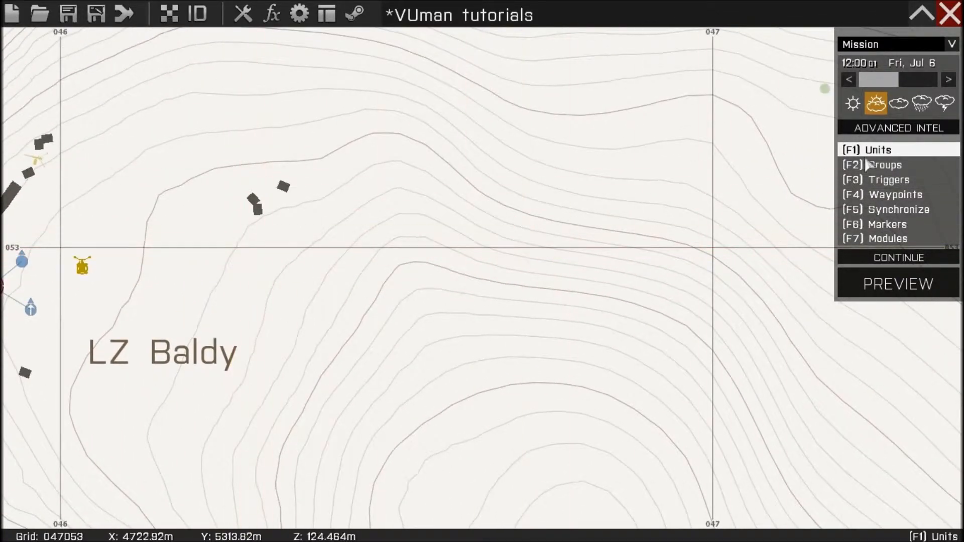
Place a BLUFOR NATO Rifle Squad on the hill east of LZ Baldy.
click(889, 165)
scroll(389, 264, down, 3)
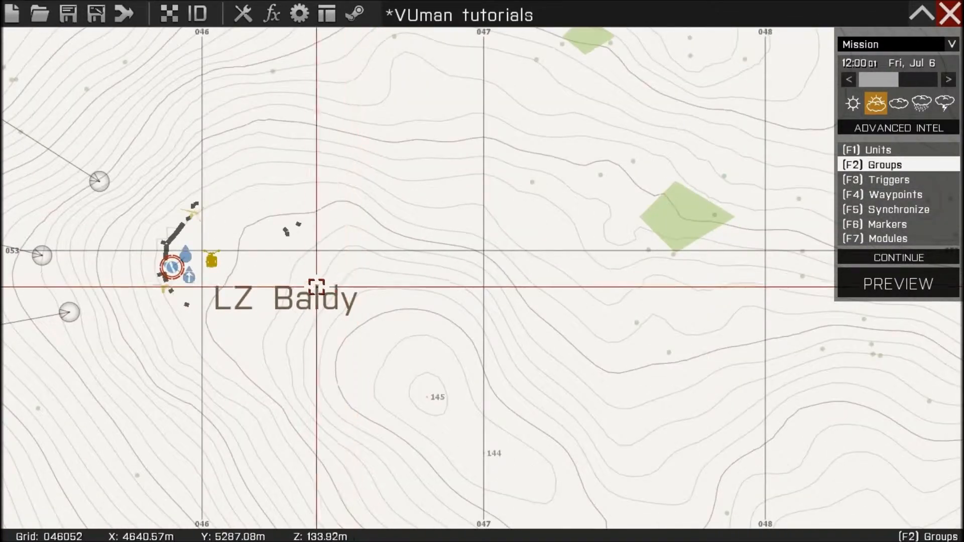
scroll(424, 281, up, 3)
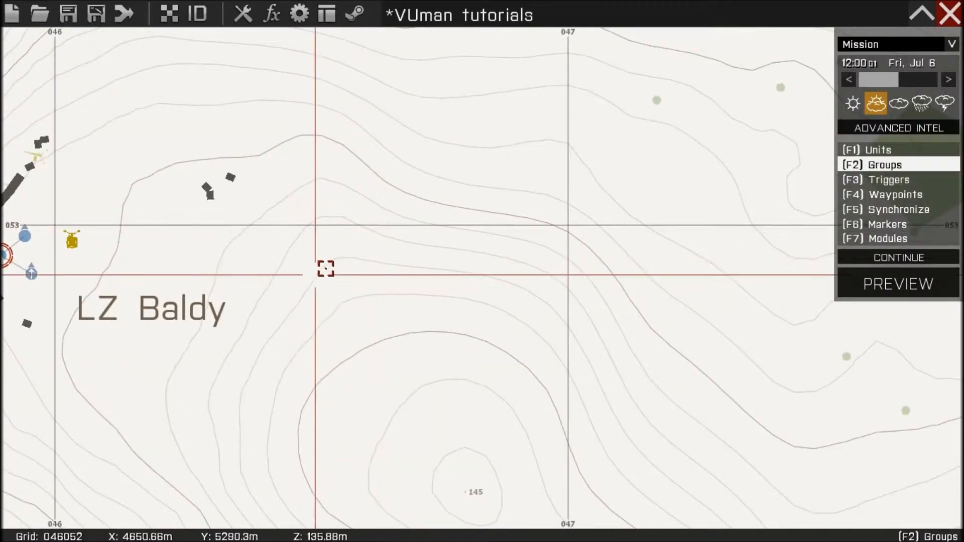
right_drag(357, 263, 426, 255)
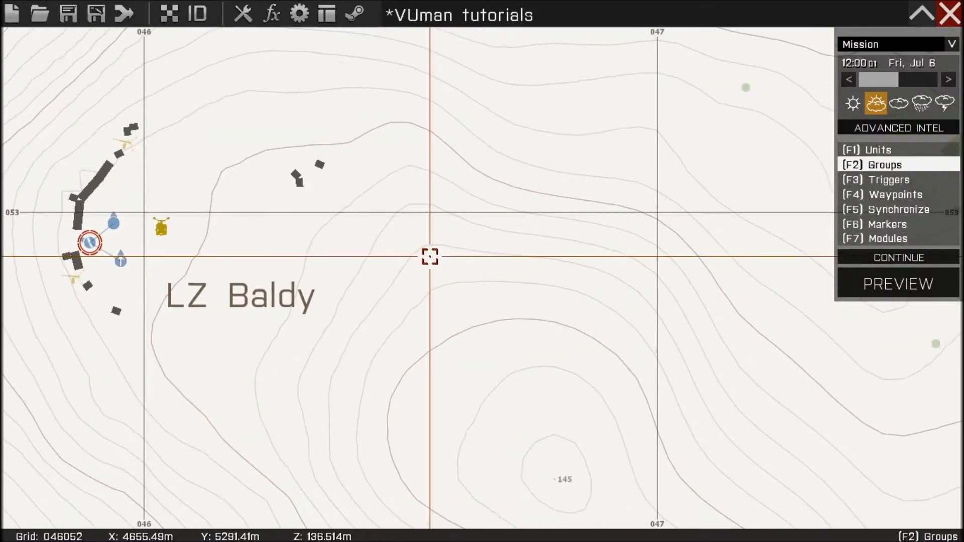
double_click(431, 265)
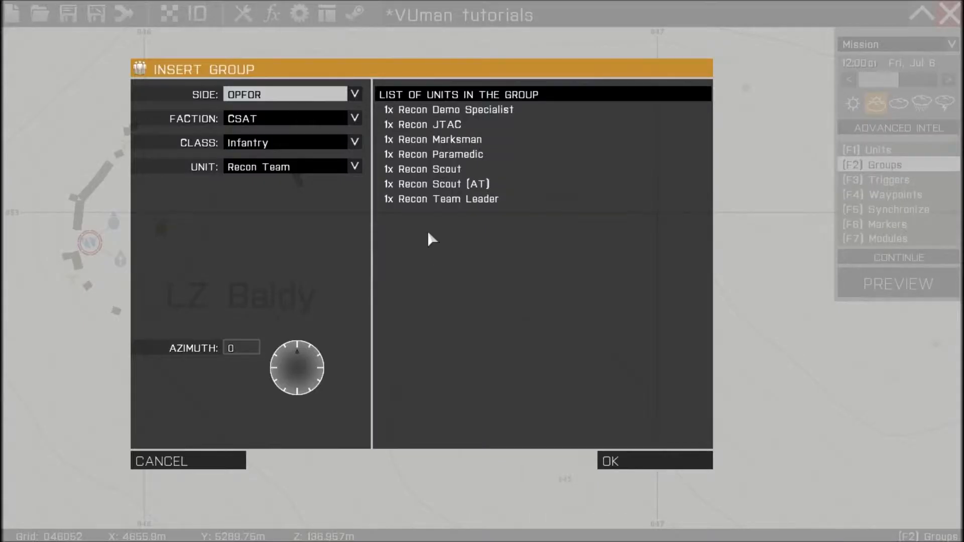
click(286, 94)
click(257, 109)
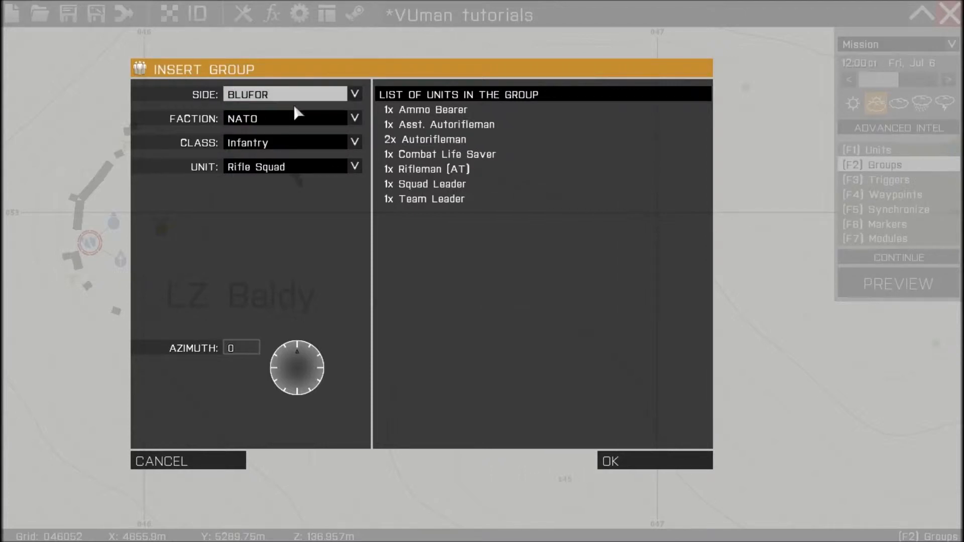
click(656, 461)
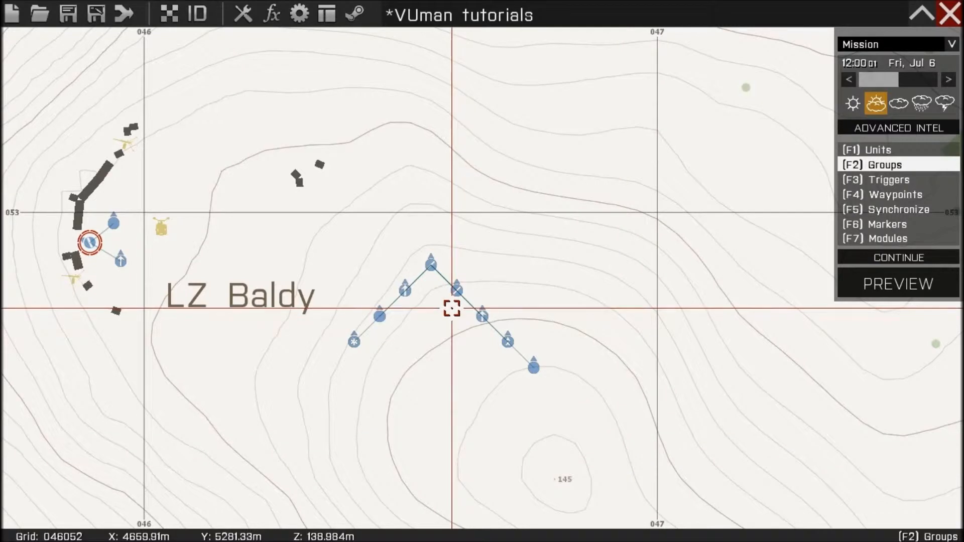
Give the rifle squad a first move waypoint beside its leader.
click(891, 196)
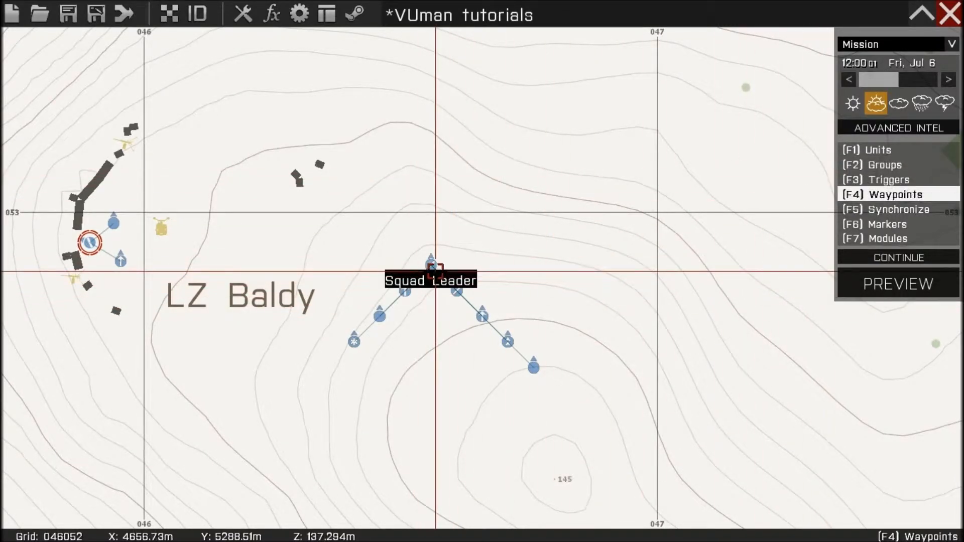
double_click(403, 254)
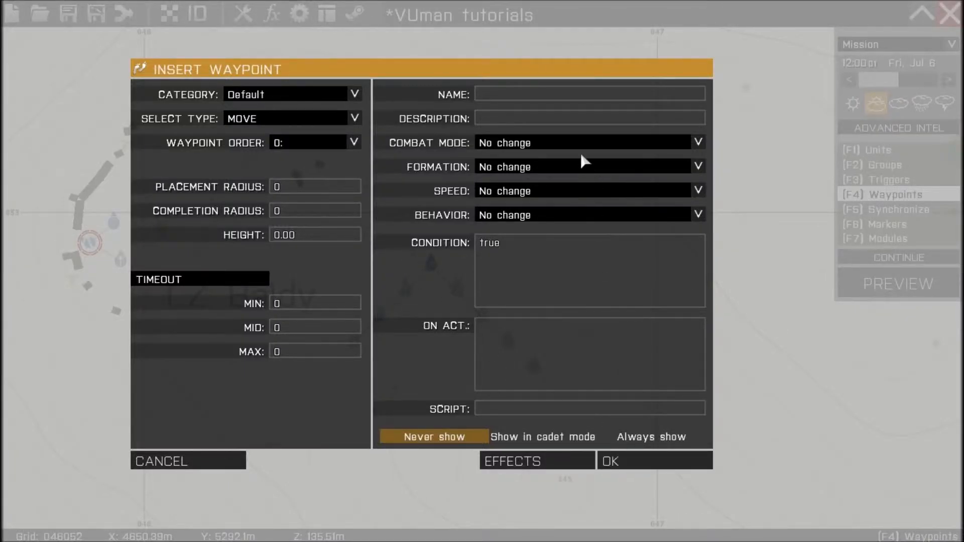
click(611, 462)
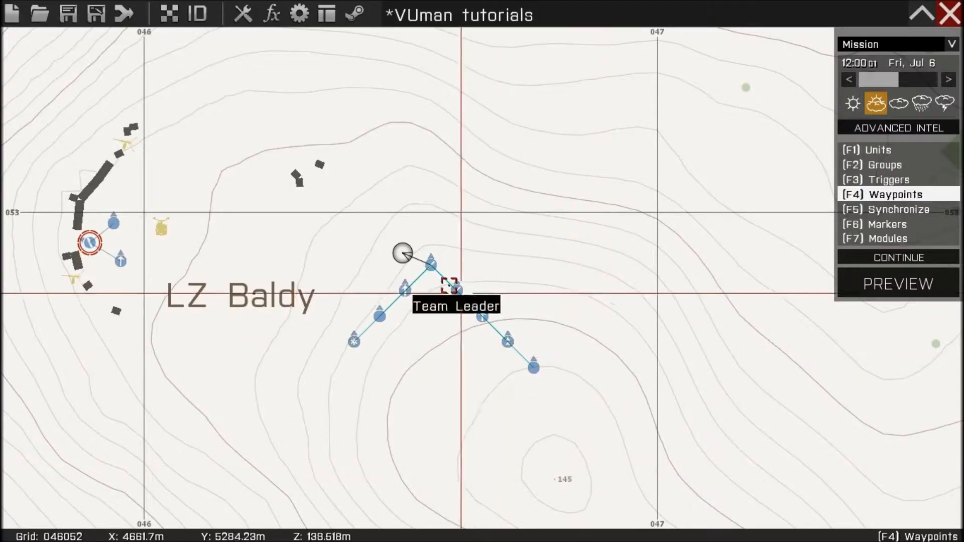
Add a second waypoint at LZ Baldy whose ON ACT pastes the BIS_fnc_taskDefend call.
double_click(156, 200)
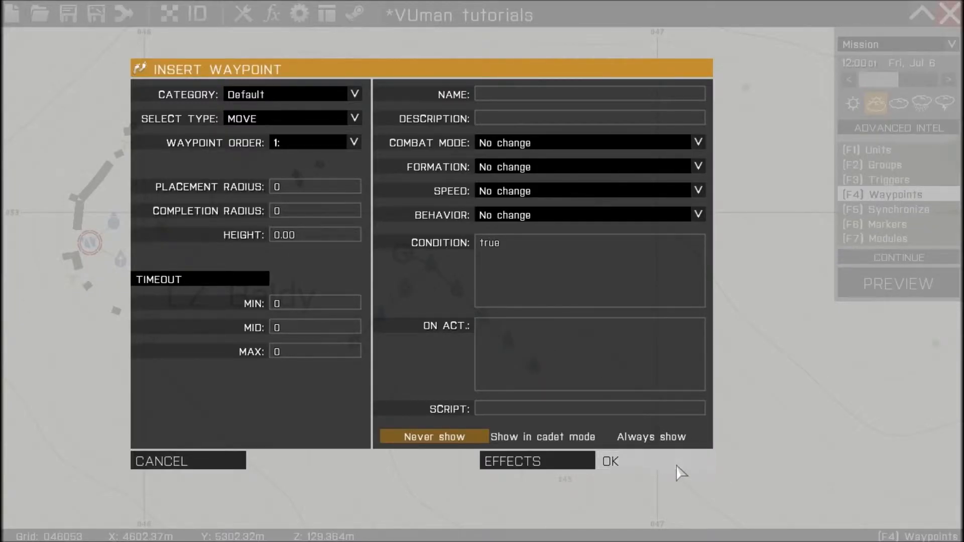
click(608, 375)
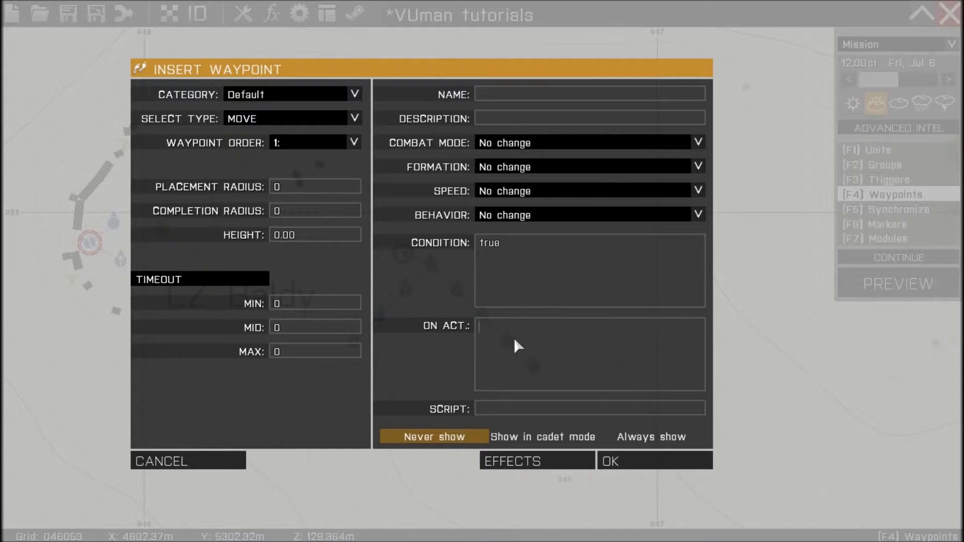
text(nul=[group this, position this] call BIS_fnc_taskDefend;)
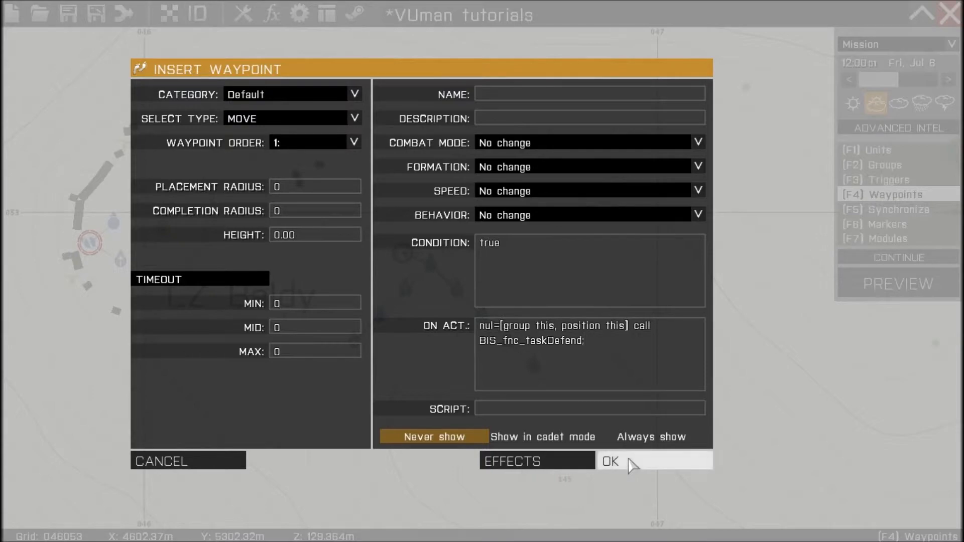
click(610, 462)
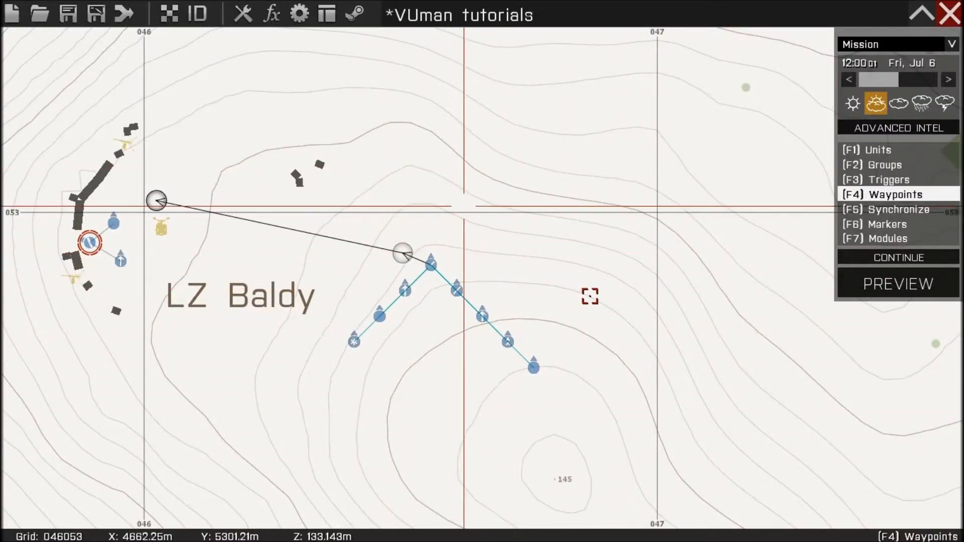
click(891, 184)
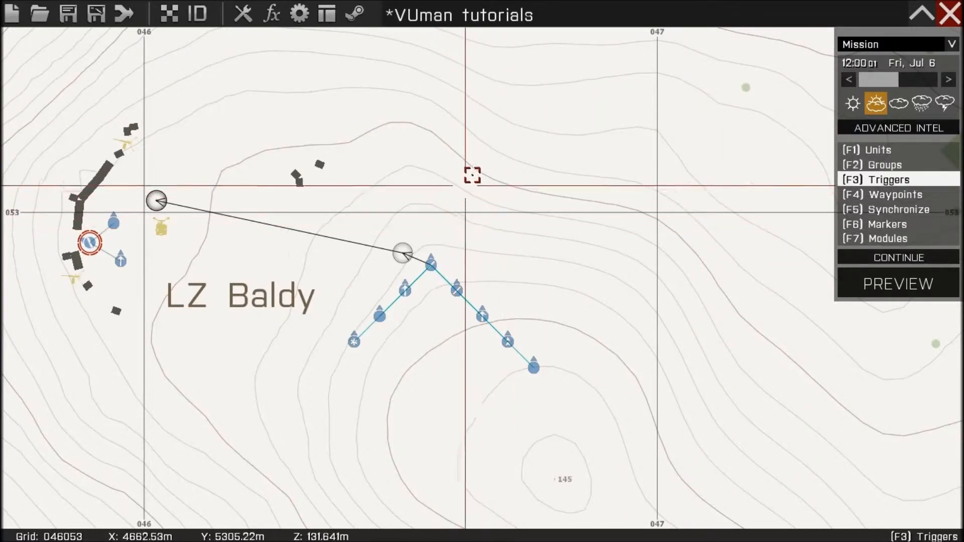
Add a Radio Alpha trigger named and labelled 'help' north of the squad.
double_click(461, 193)
click(541, 168)
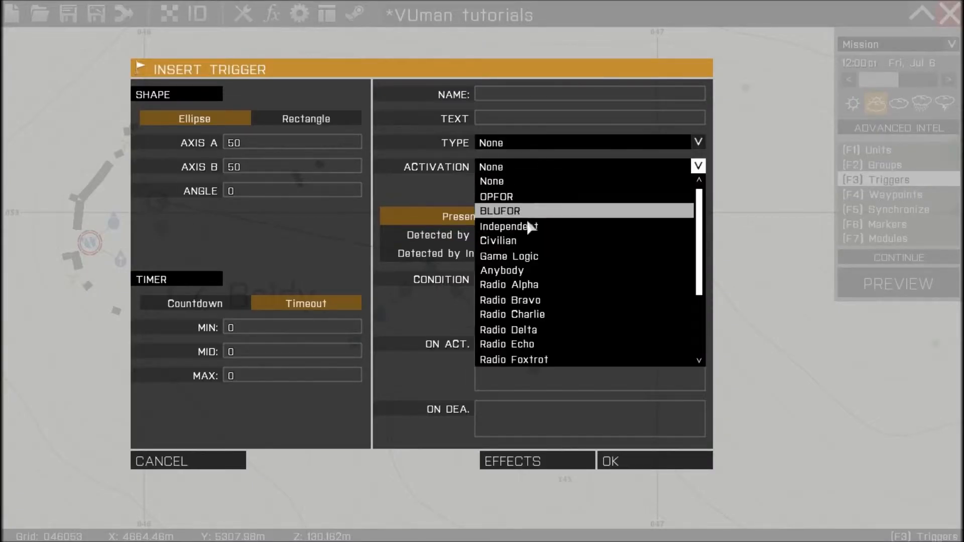
click(535, 287)
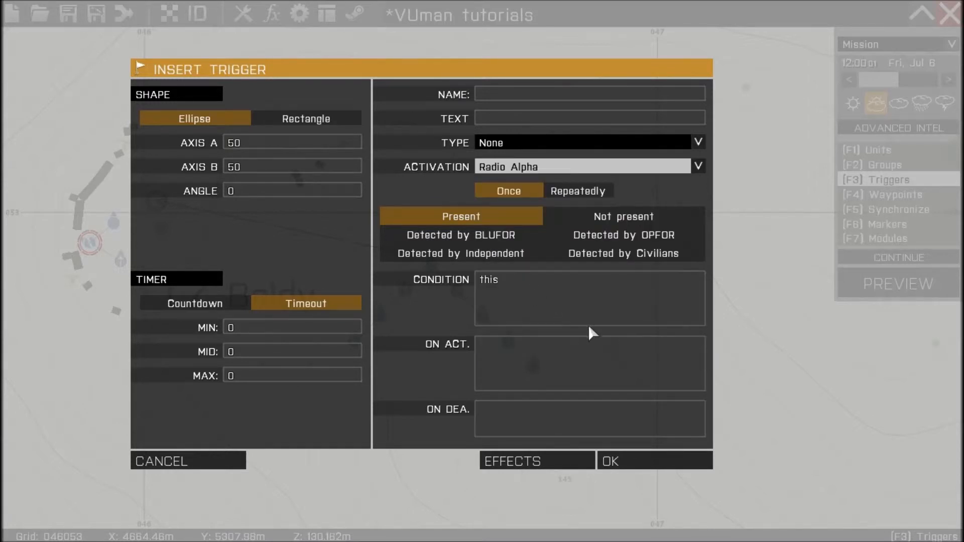
click(514, 91)
text(he)
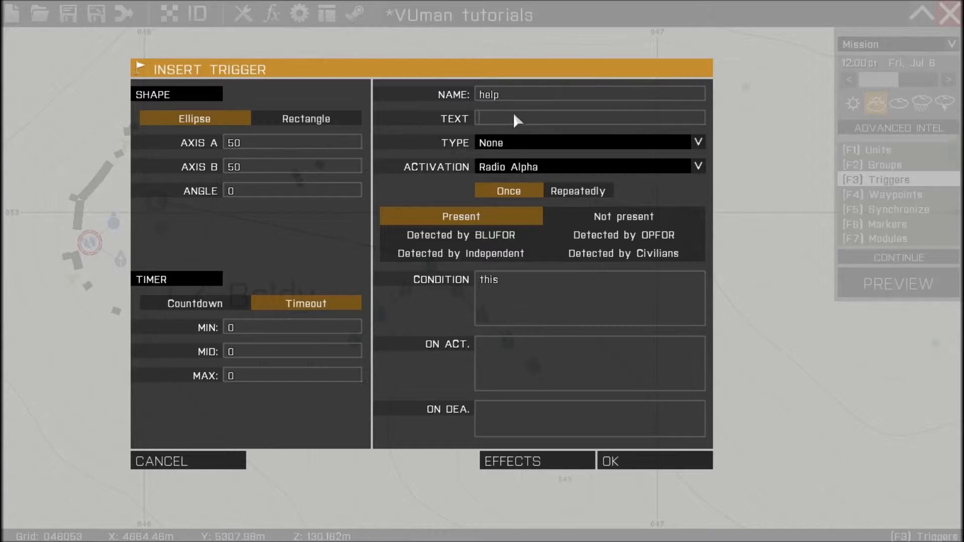
text(lp)
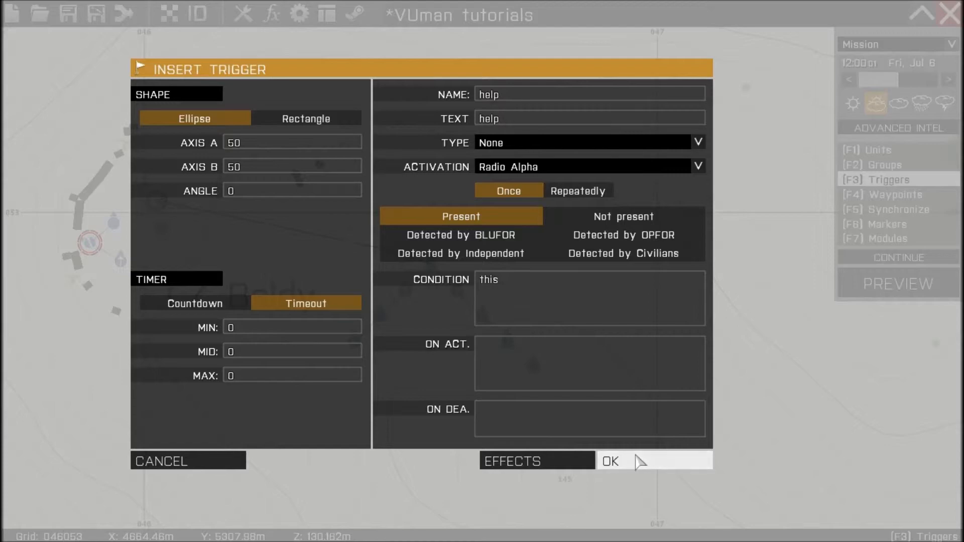
click(610, 461)
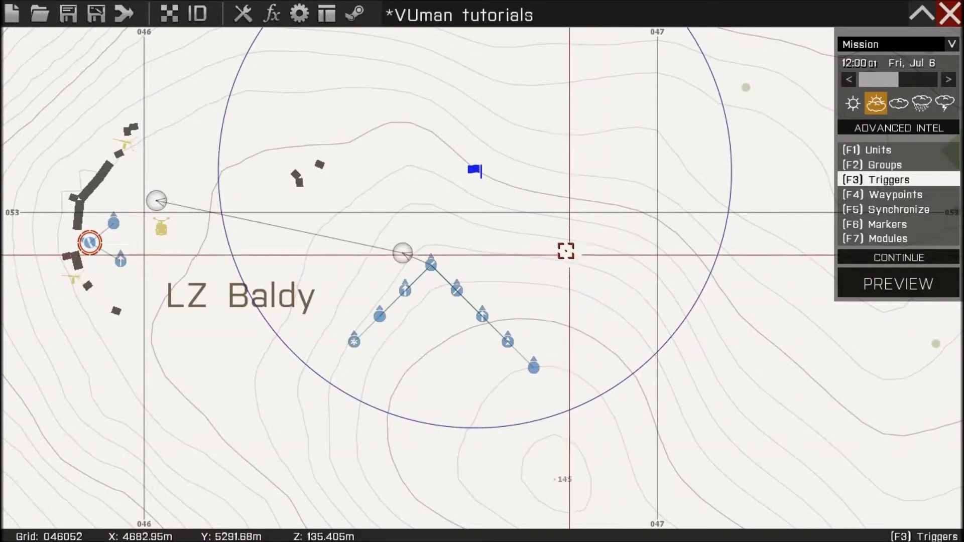
Reopen the help trigger and clear Axis A so no area circle is drawn.
double_click(482, 173)
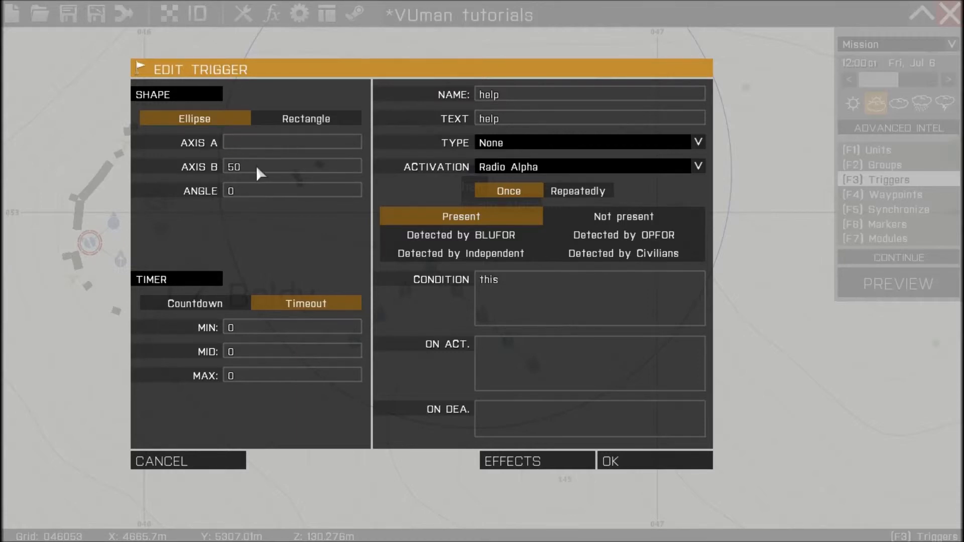
click(611, 462)
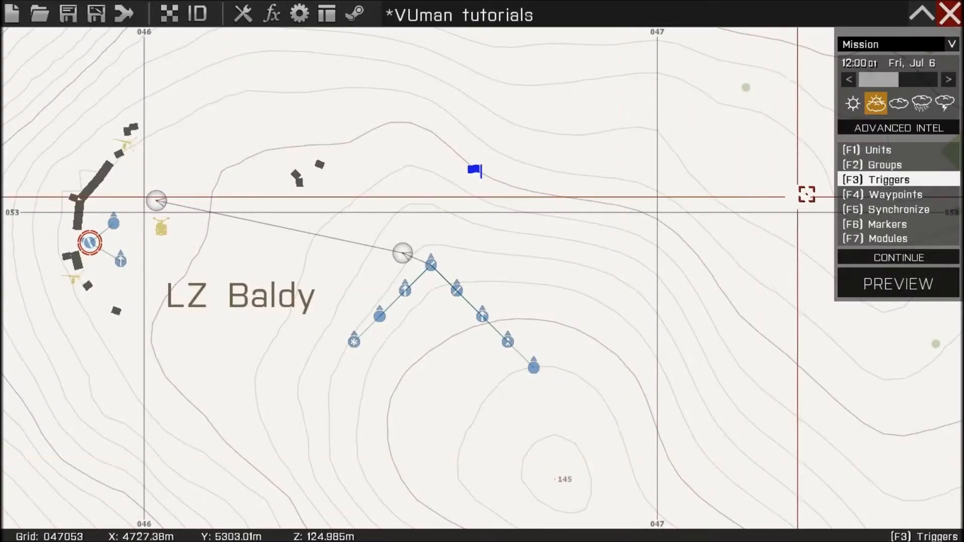
click(876, 164)
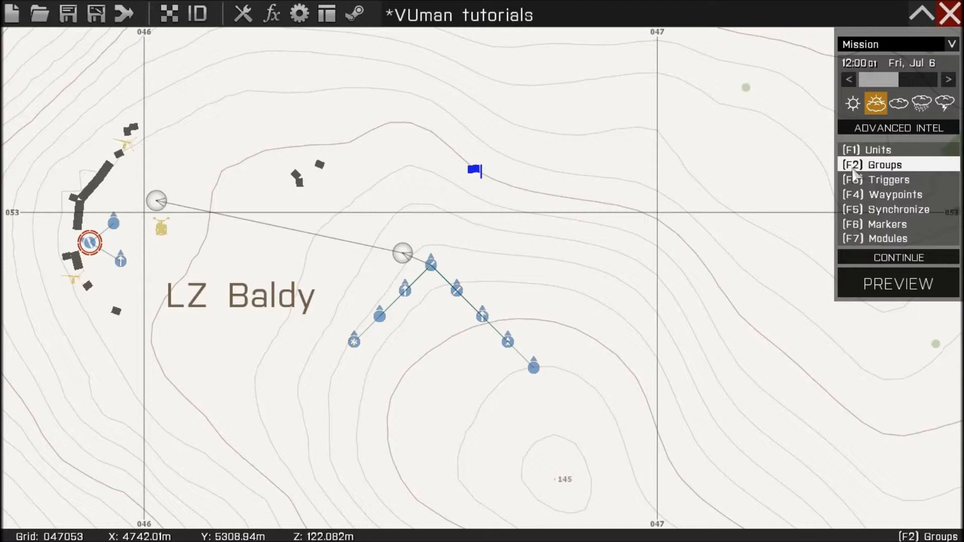
Sync the 'help' radio trigger to the rifle squad's waypoint.
click(880, 211)
drag(475, 171, 404, 255)
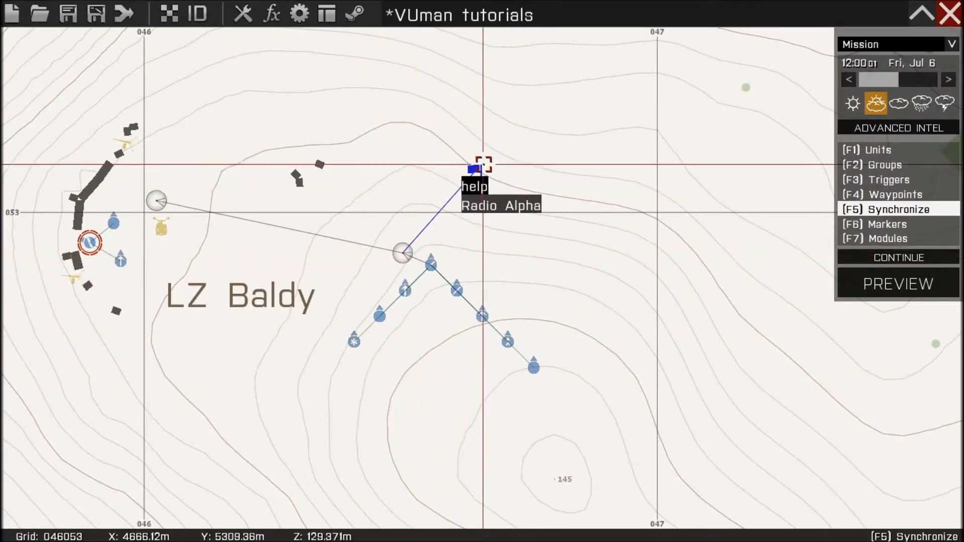
Review the units around LZ Baldy and the friendly squad, then launch the in-game preview.
right_drag(245, 178, 345, 164)
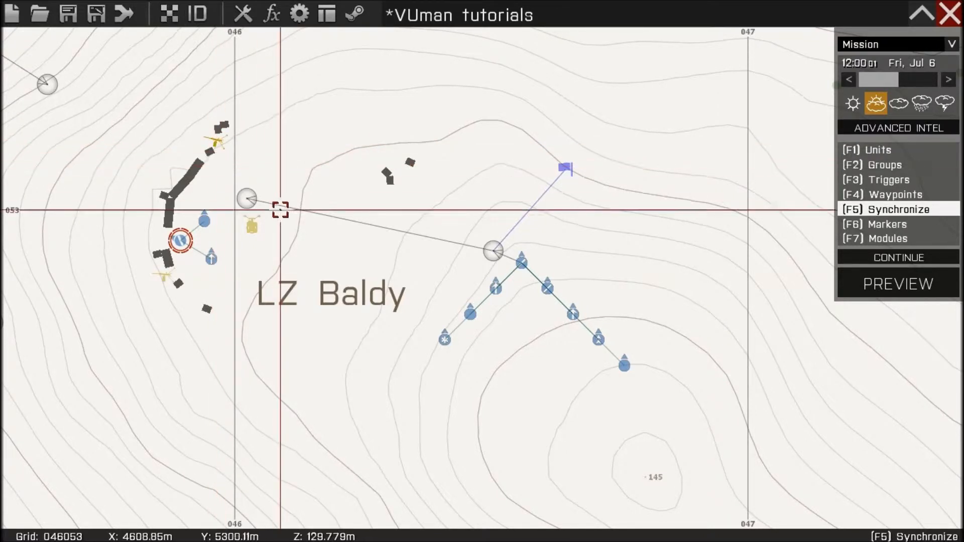
drag(216, 133, 167, 260)
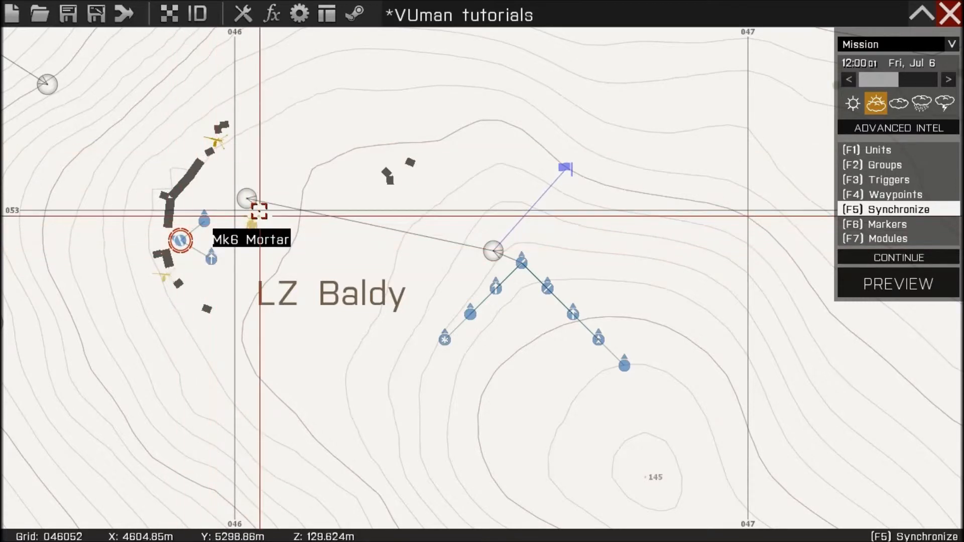
scroll(178, 183, down, 1)
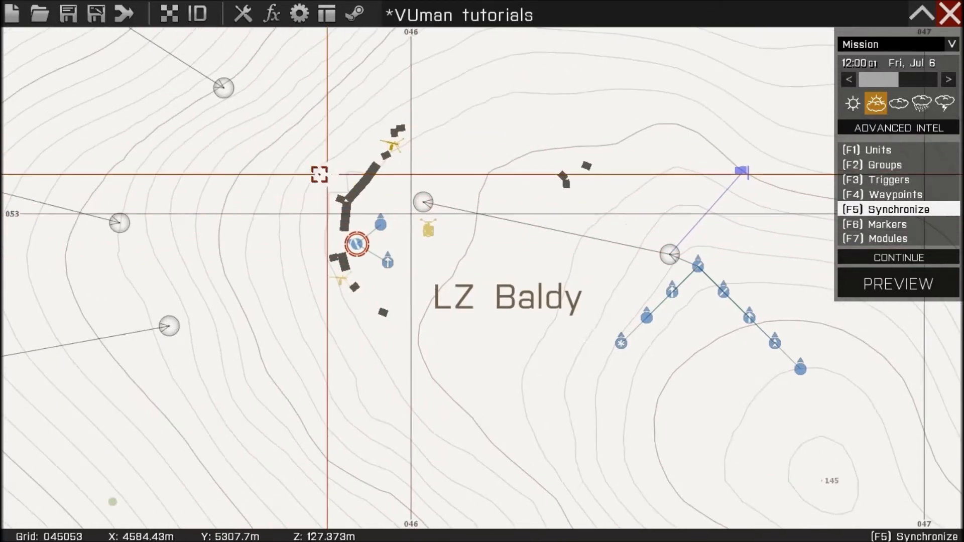
scroll(148, 195, up, 1)
right_drag(192, 195, 148, 198)
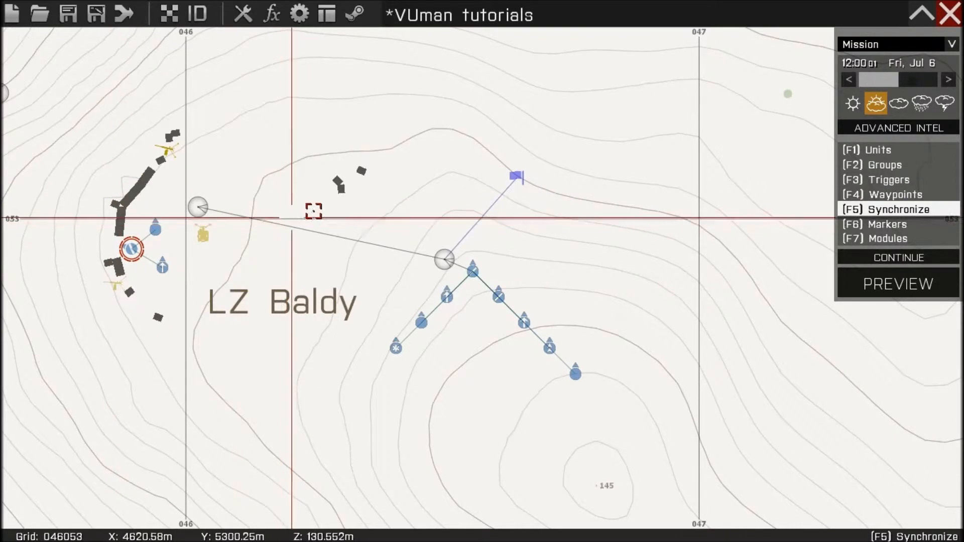
scroll(588, 255, down, 1)
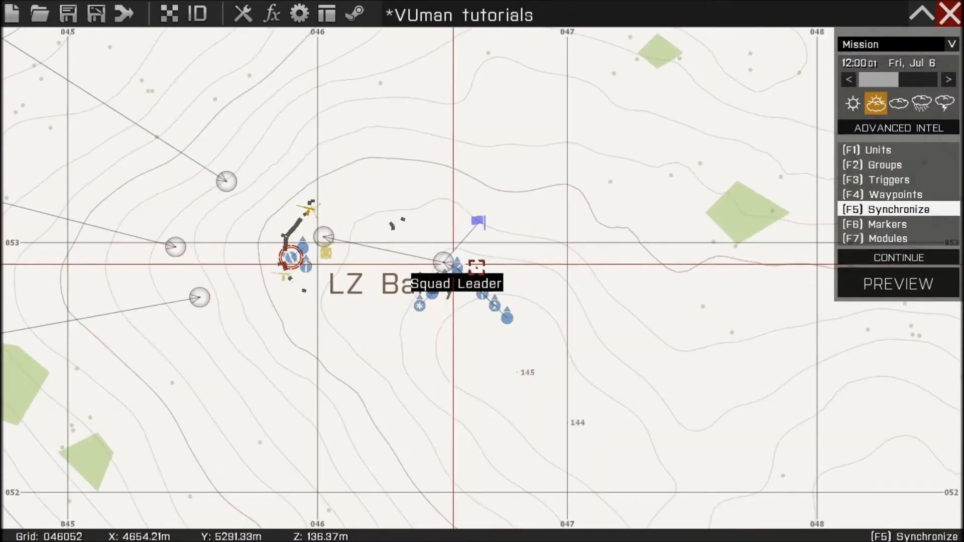
click(867, 295)
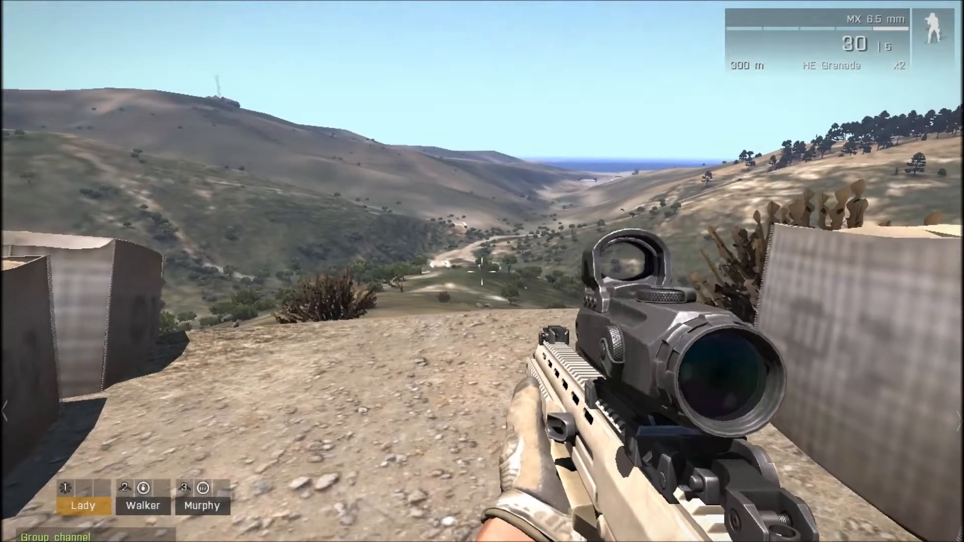
Scan the hillside through the rifle optics and from third-person view, free-looking across the terrain.
right_click(482, 271)
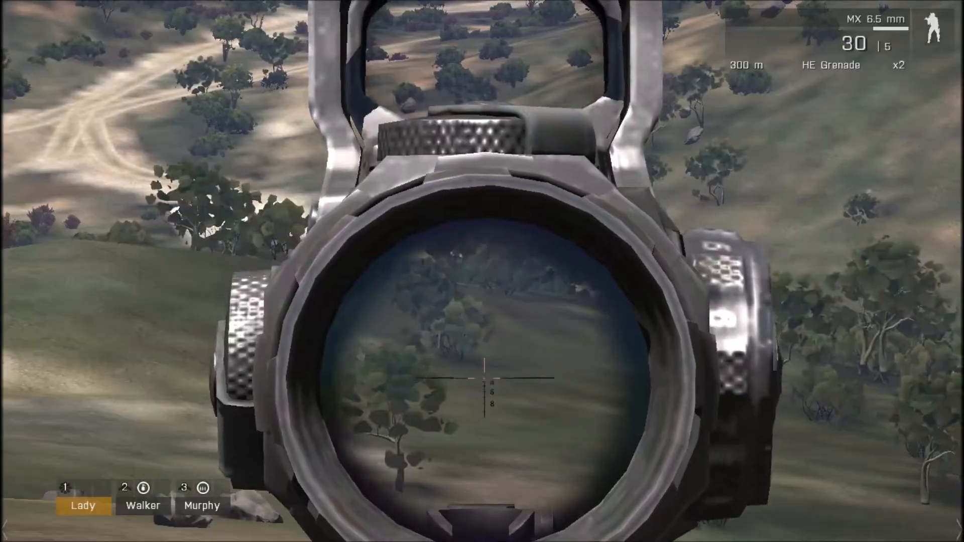
scroll(482, 271, up, 2)
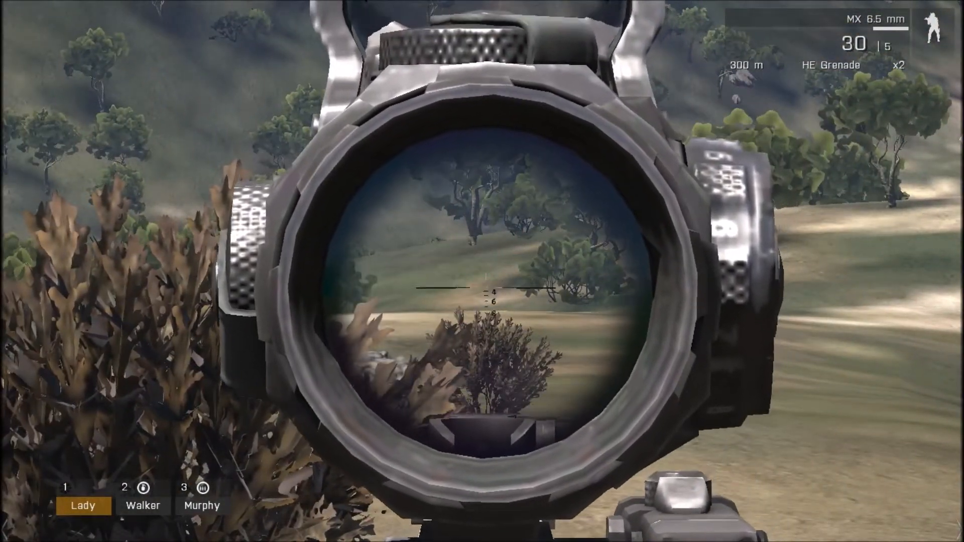
right_click(482, 271)
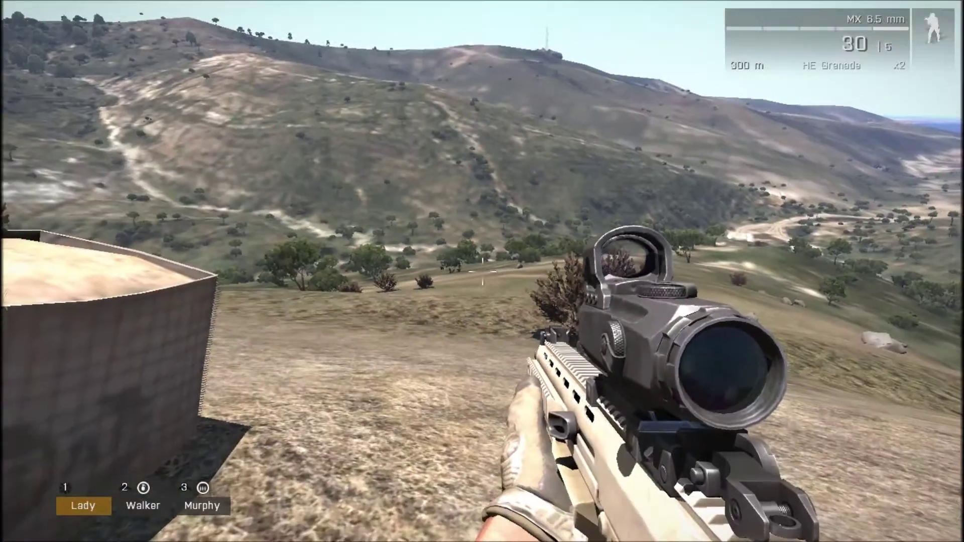
key(KP_Enter)
right_click(483, 271)
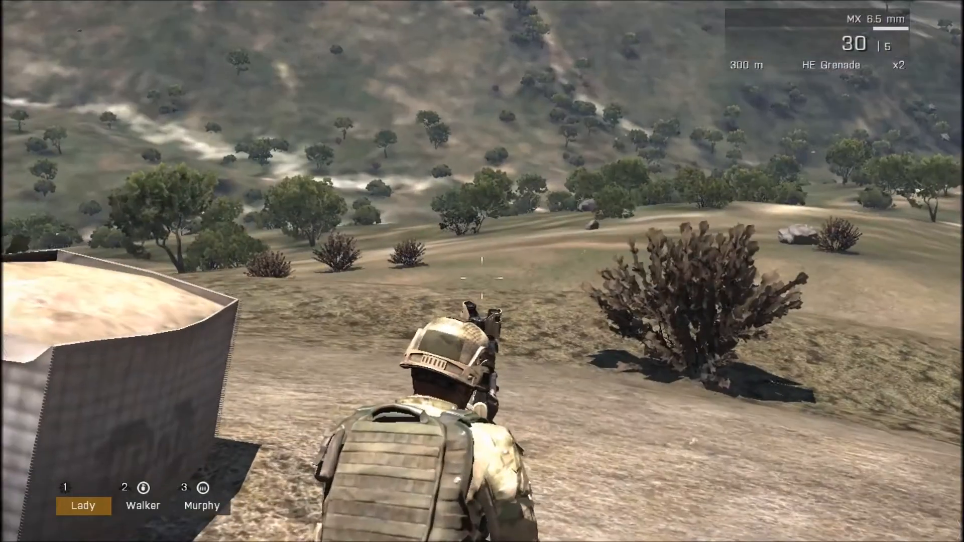
key(alt)
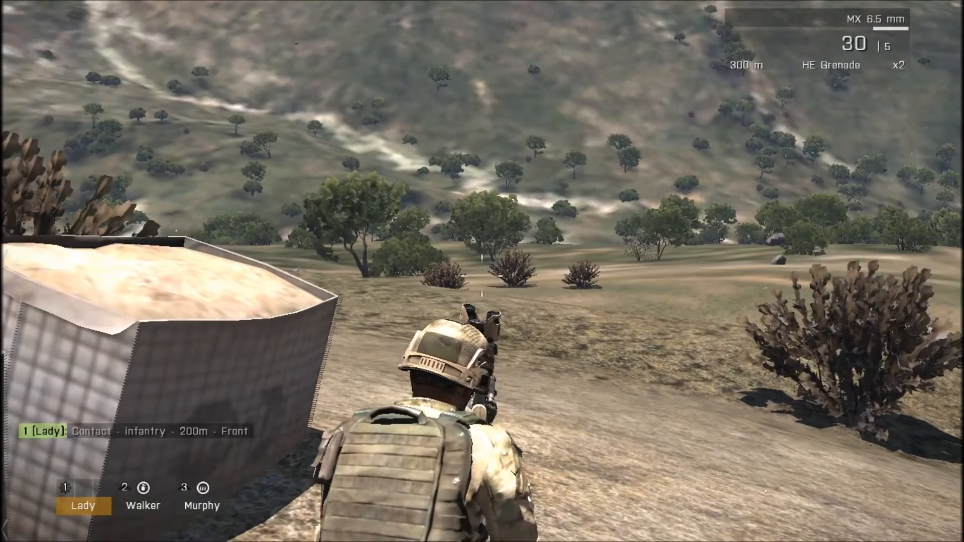
key(alt)
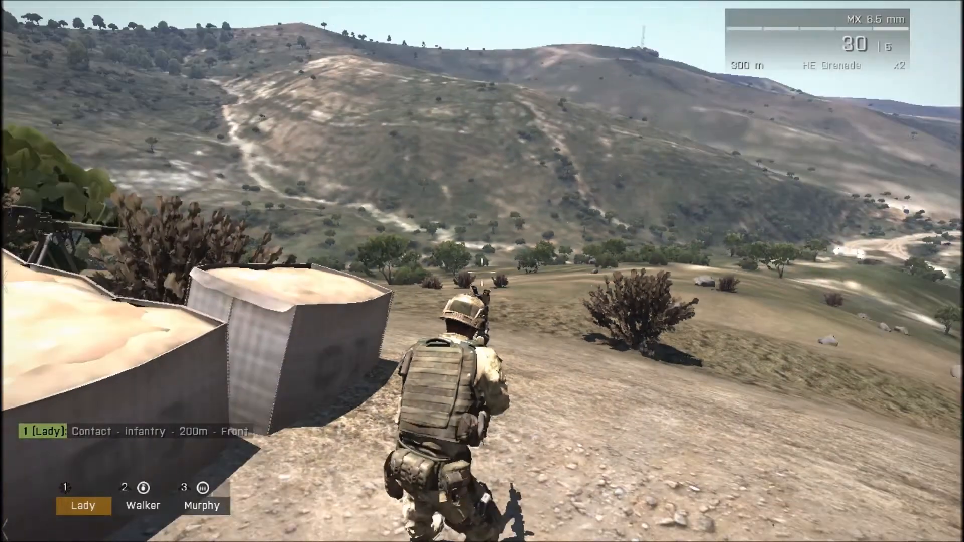
Check the mission map, face the squad and mortar, and aim at the infantry on the hill.
key(m)
key(m)
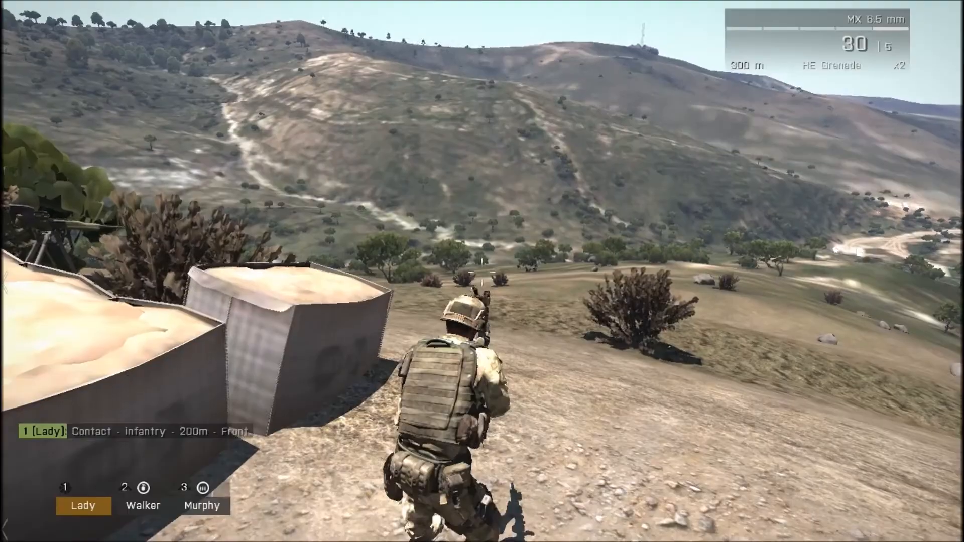
key(alt)
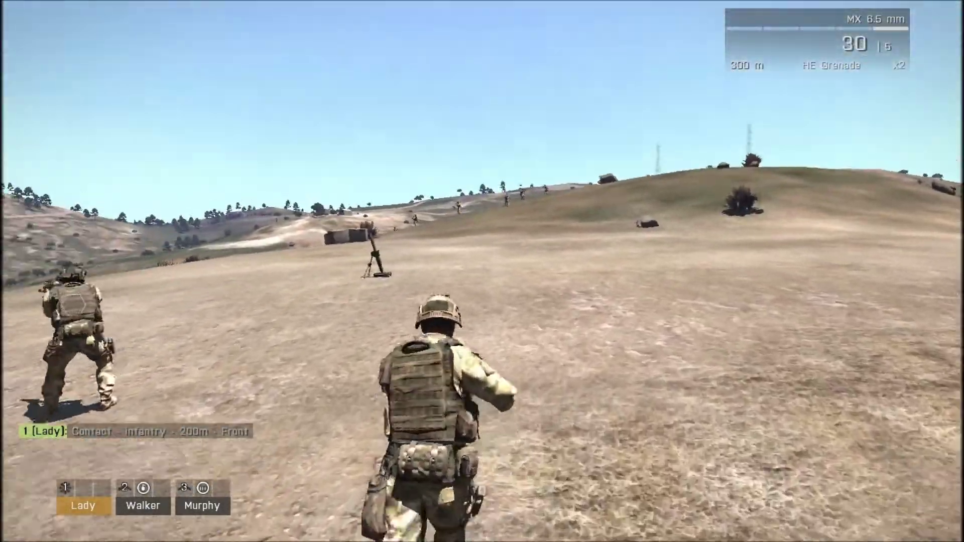
right_click(483, 271)
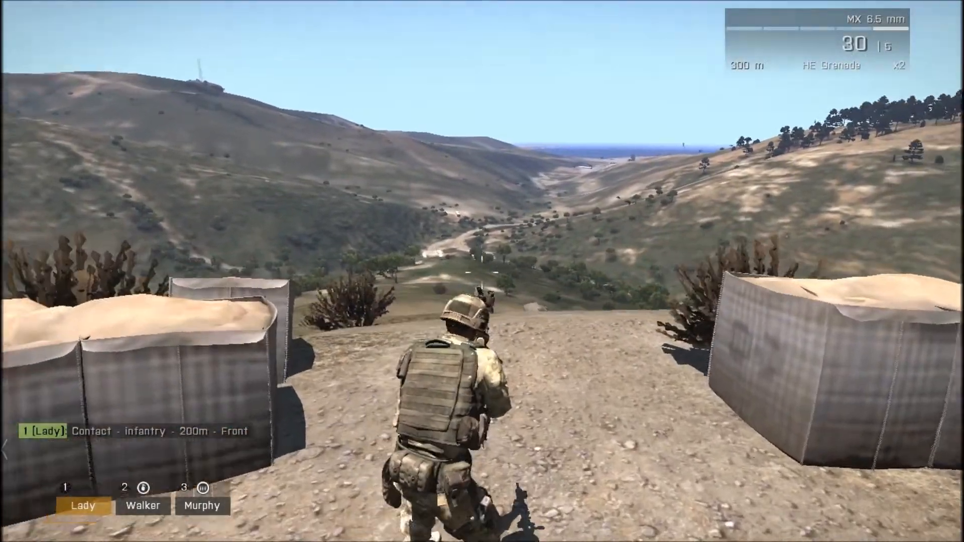
key(m)
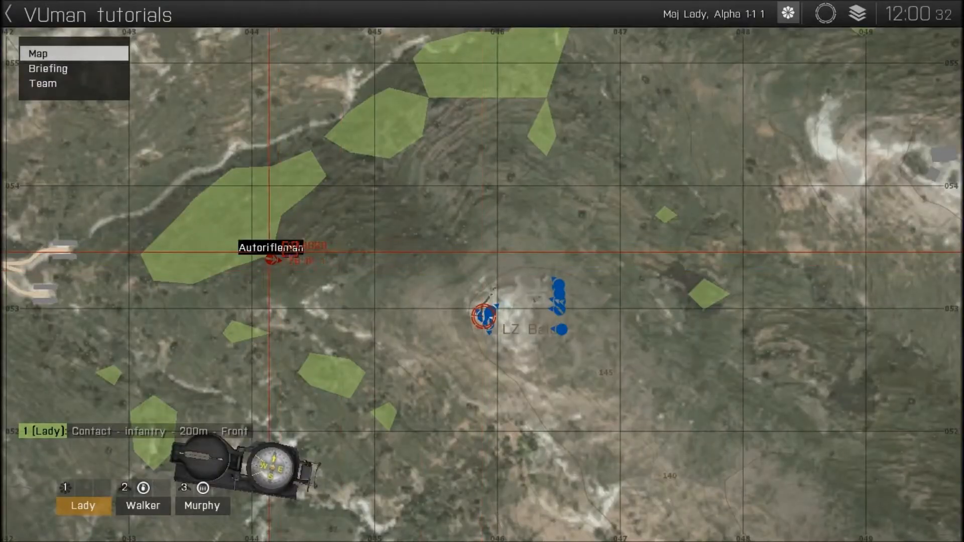
key(m)
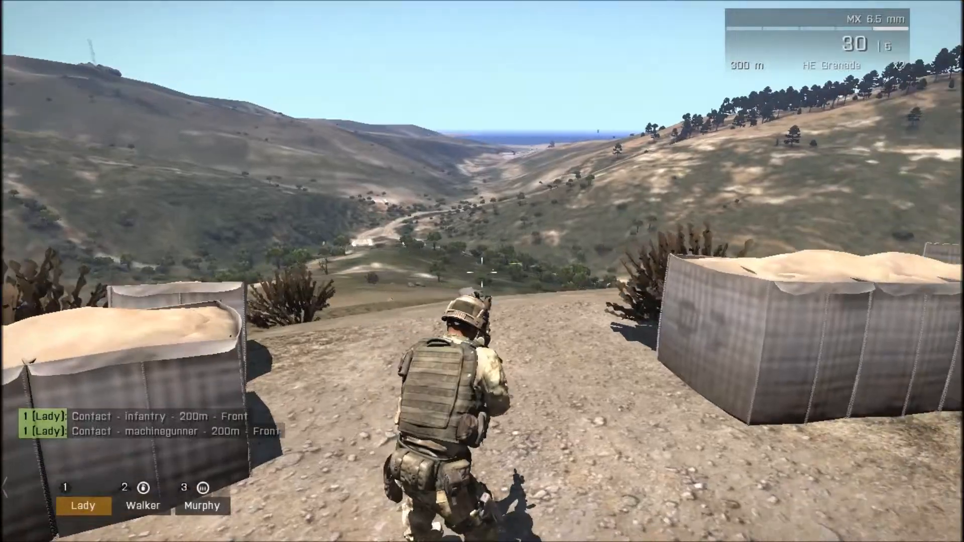
Move up to the barrier wall and magnify the view over the mortar and open field.
key(w)
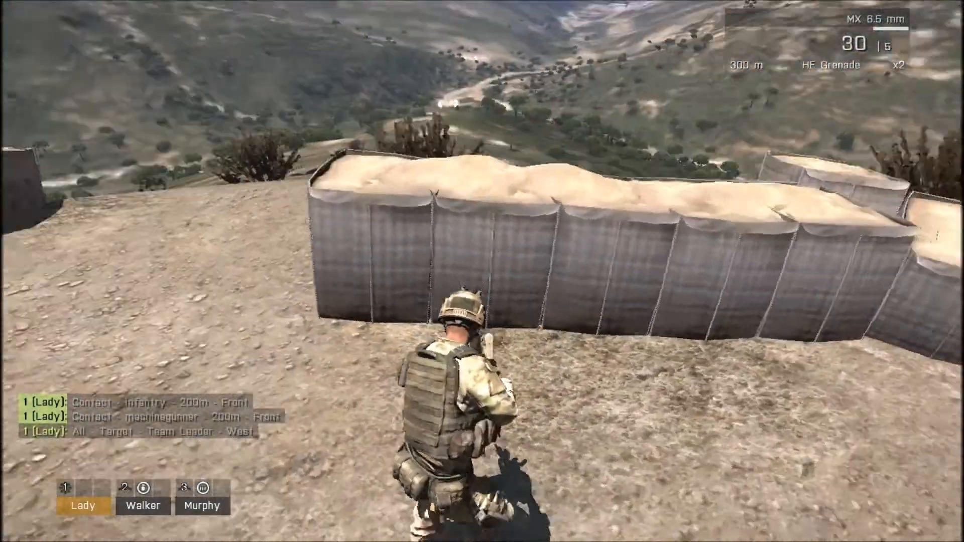
key(w)
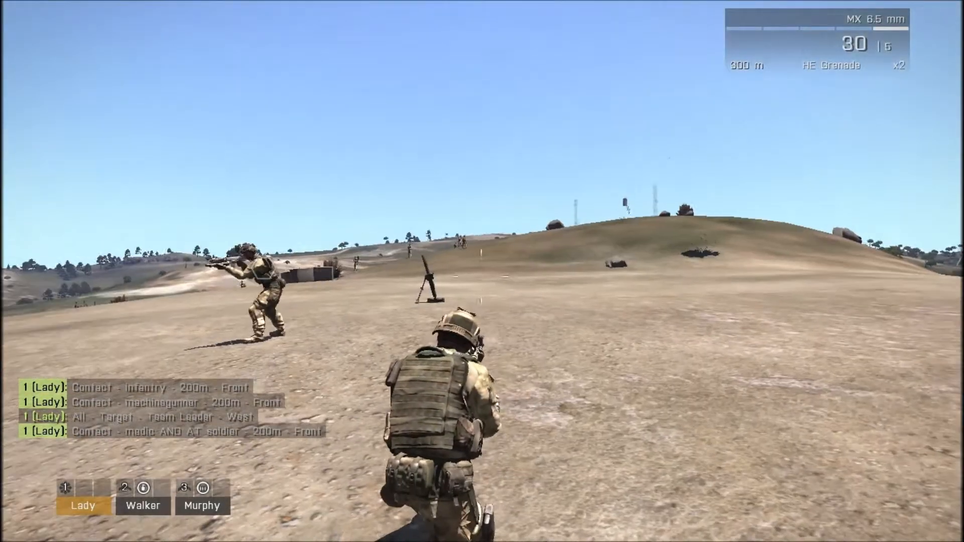
right_click(482, 279)
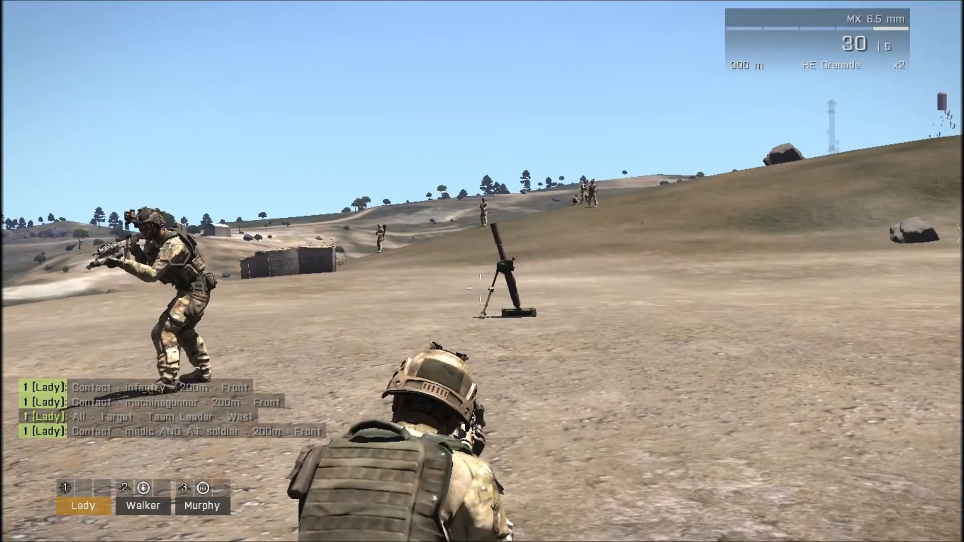
key(w)
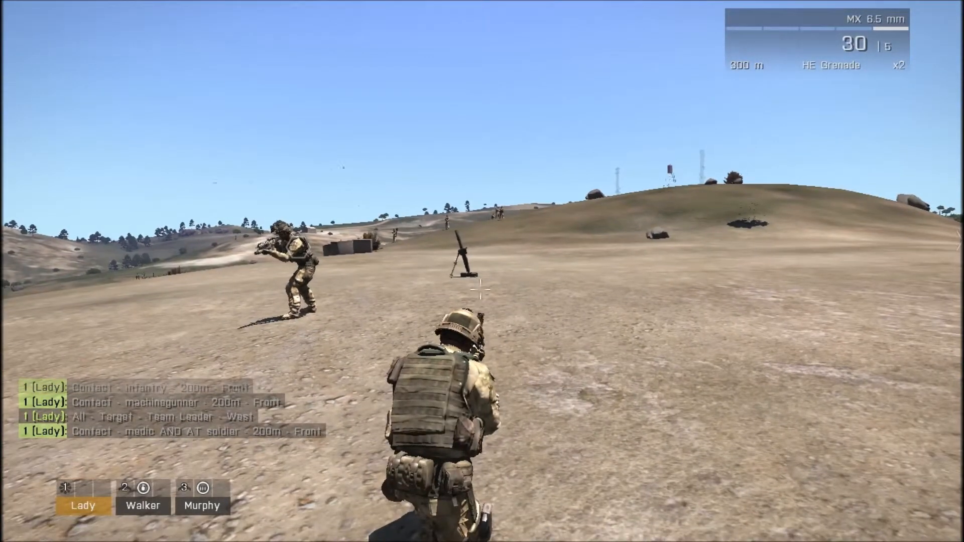
Send the radio 'help' call, advance toward the mortar and scope the valley as the assault closes in.
key(5)
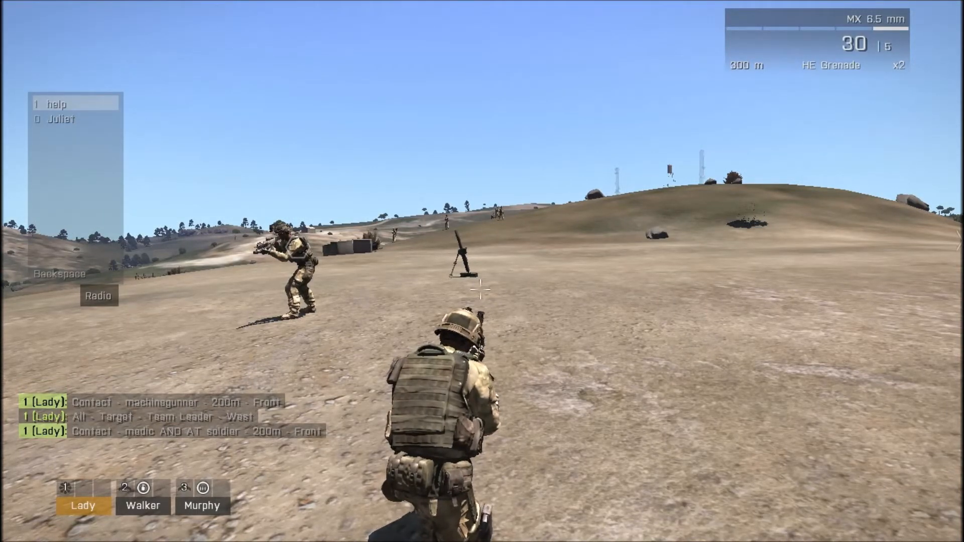
key(BackSpace)
key(w)
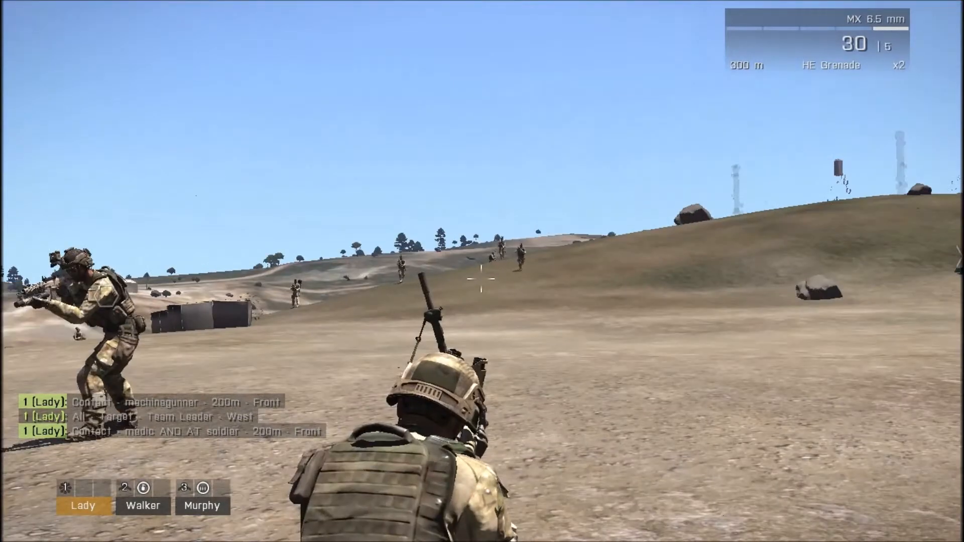
key(w)
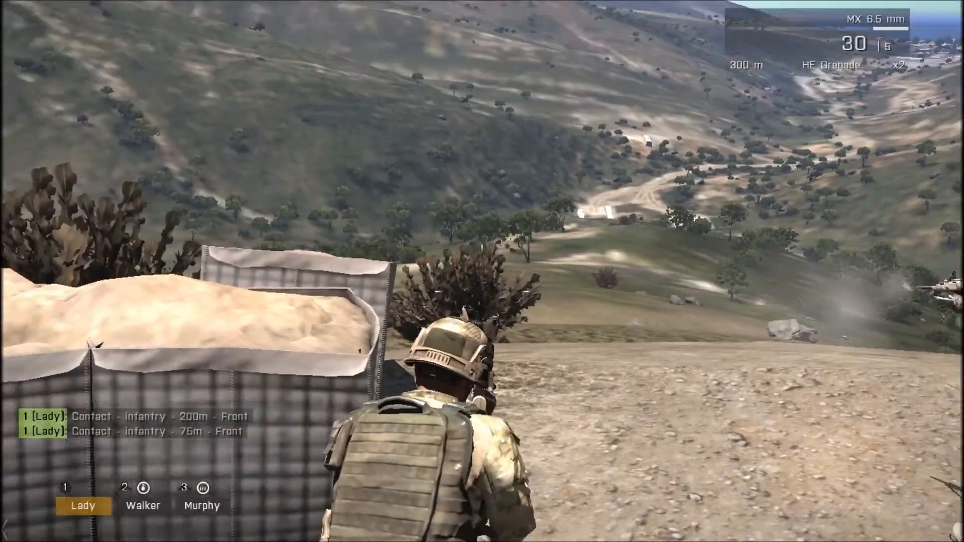
right_click(482, 271)
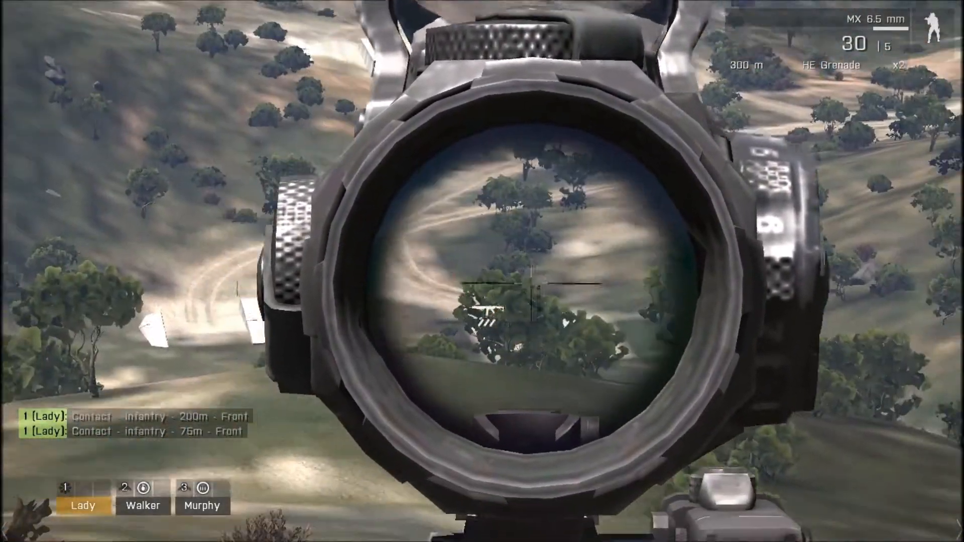